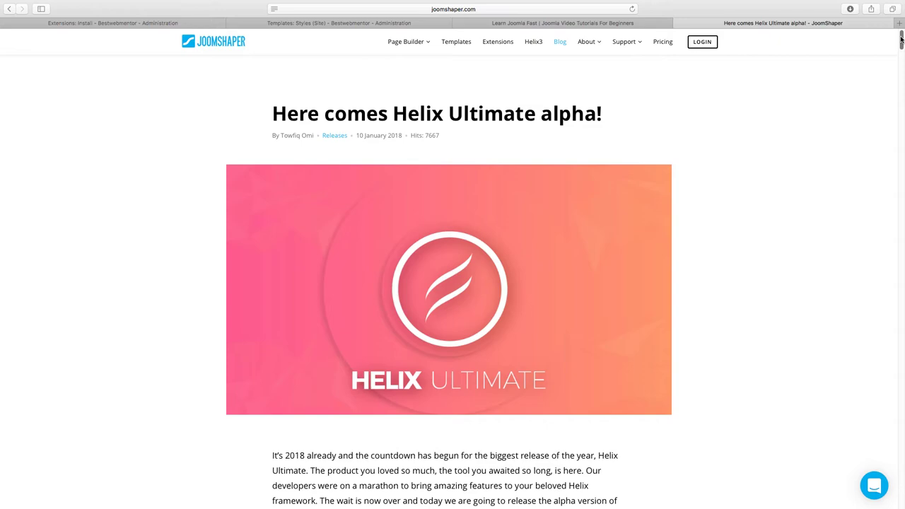
- Read the Helix Ultimate alpha announcement, covering its core features, the live-site caution and the release timeline
{"action": "left_click_drag", "start_coordinate": [902, 40], "coordinate": [901, 66]}
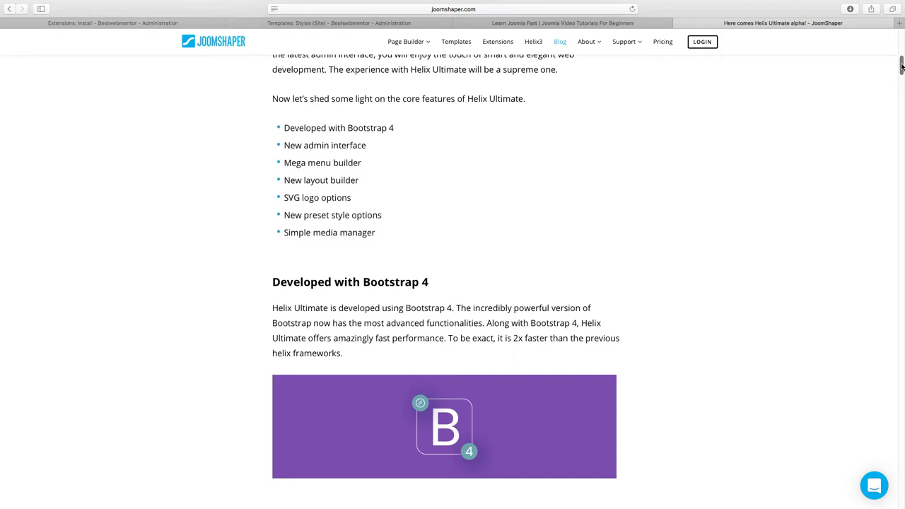
{"action": "left_click_drag", "start_coordinate": [902, 66], "coordinate": [901, 198]}
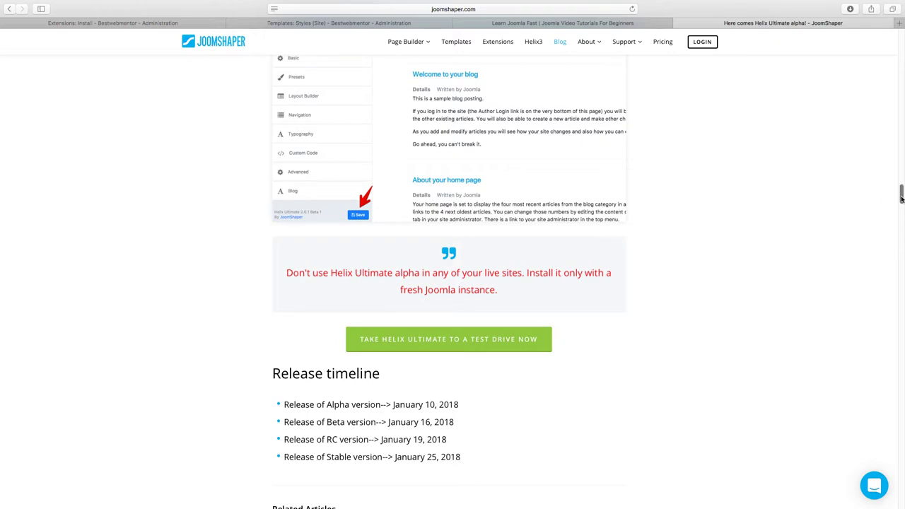
{"action": "left_click_drag", "start_coordinate": [901, 195], "coordinate": [900, 39]}
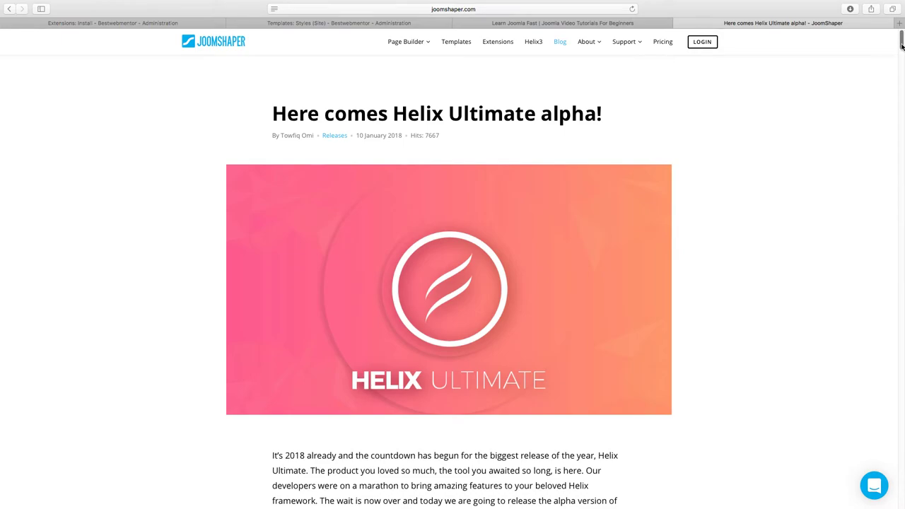
{"action": "left_click_drag", "start_coordinate": [901, 45], "coordinate": [826, 49]}
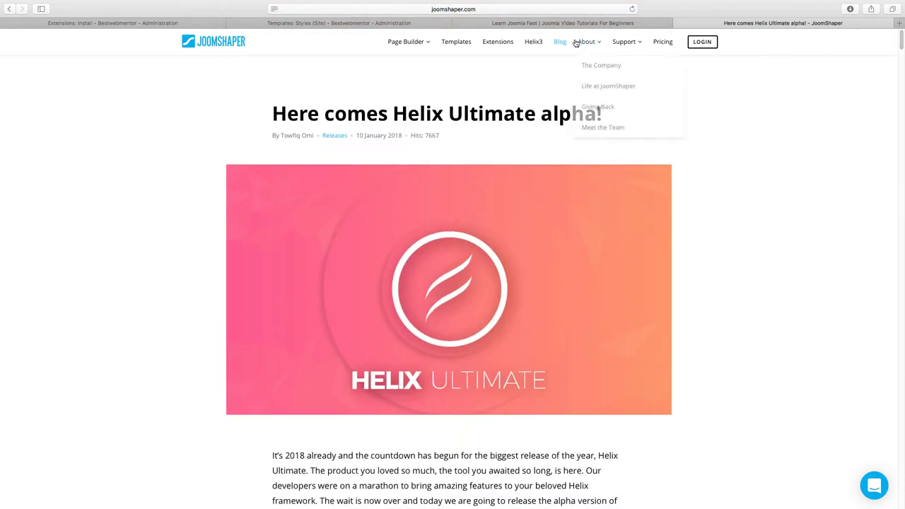
- Open the list of site template styles in the Joomla administration, where the Extensions Install page is showing
{"action": "left_click", "coordinate": [322, 24]}
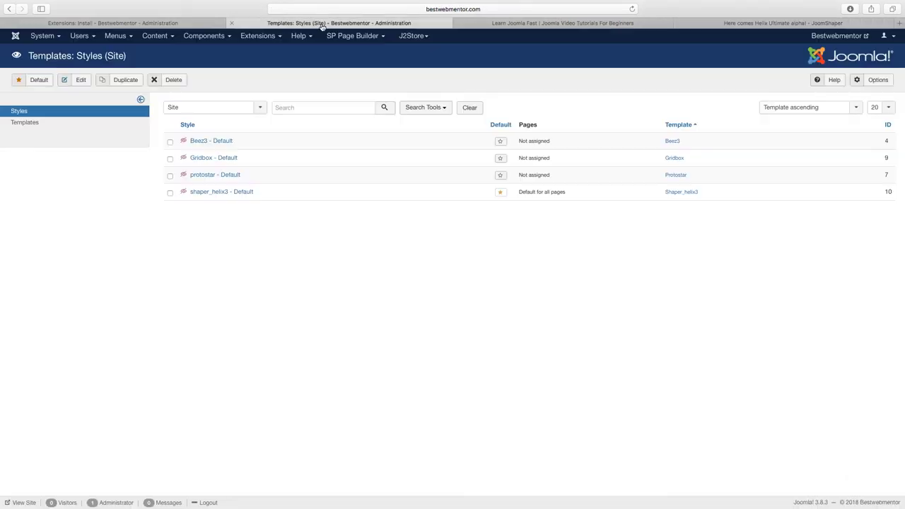
{"action": "left_click", "coordinate": [188, 25]}
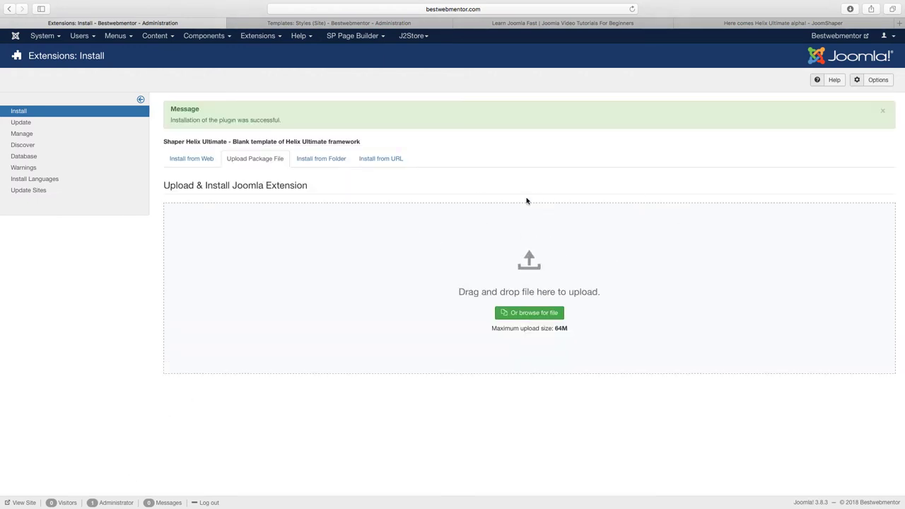
{"action": "left_click", "coordinate": [265, 37]}
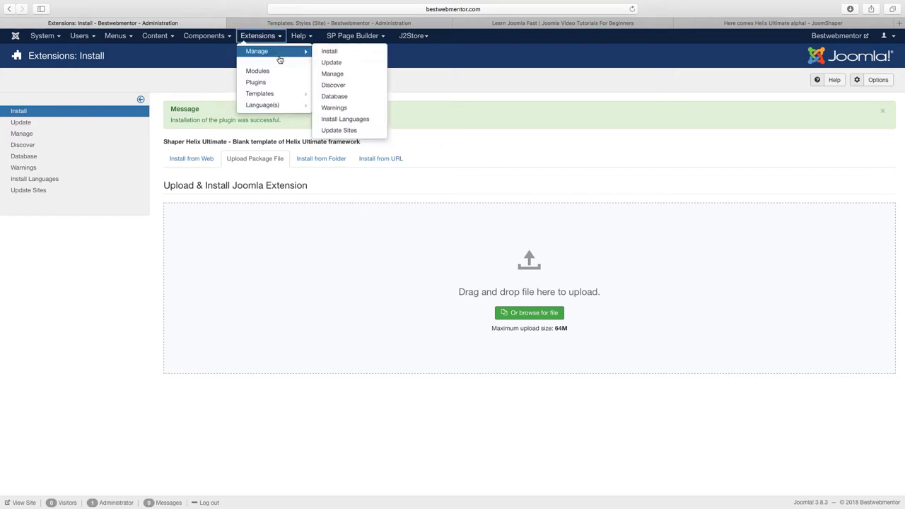
{"action": "left_click", "coordinate": [288, 93]}
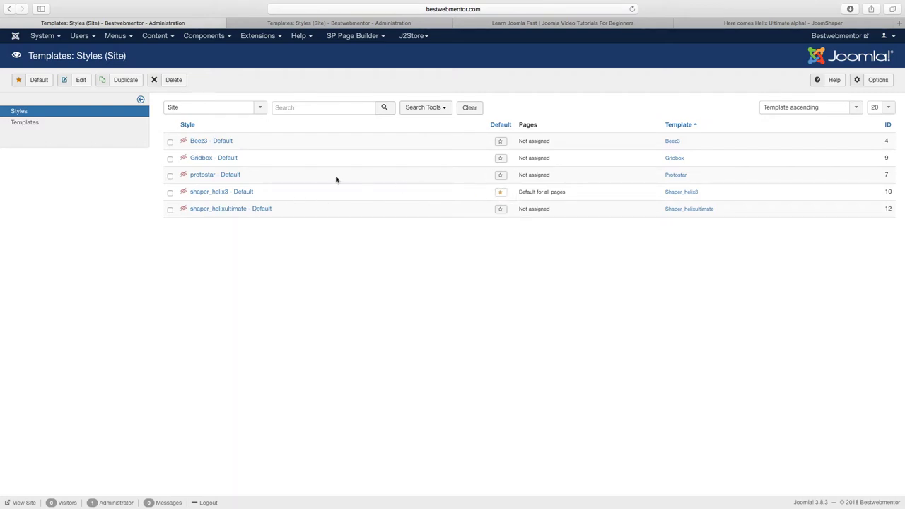
- Open the shaper_helix3 - Default style in a separate browser tab and switch to it
{"action": "right_click", "coordinate": [229, 192]}
{"action": "left_click", "coordinate": [240, 195]}
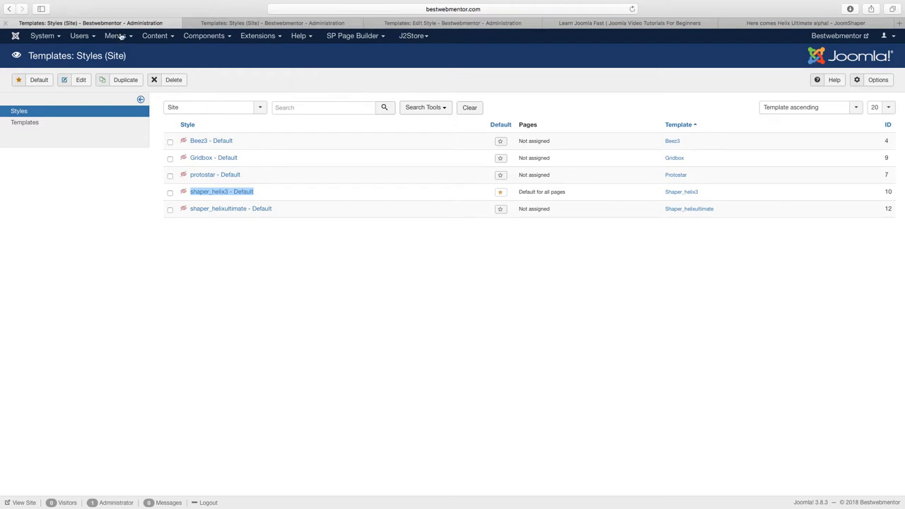
{"action": "left_click", "coordinate": [269, 24]}
{"action": "left_click", "coordinate": [415, 25]}
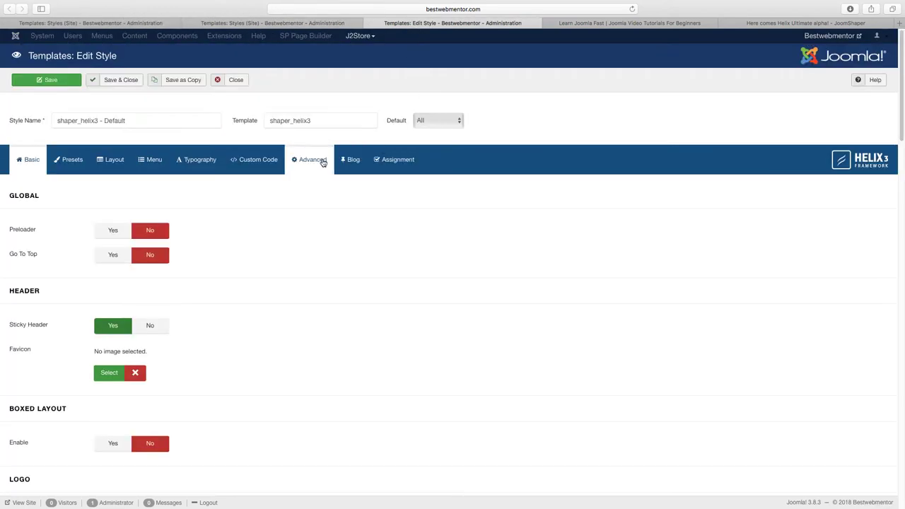
- Review the Helix3 style's Presets, Layout, Menu, Typography, Custom Code, Advanced, Assignment and Basic settings
{"action": "left_click", "coordinate": [78, 164]}
{"action": "left_click", "coordinate": [107, 167]}
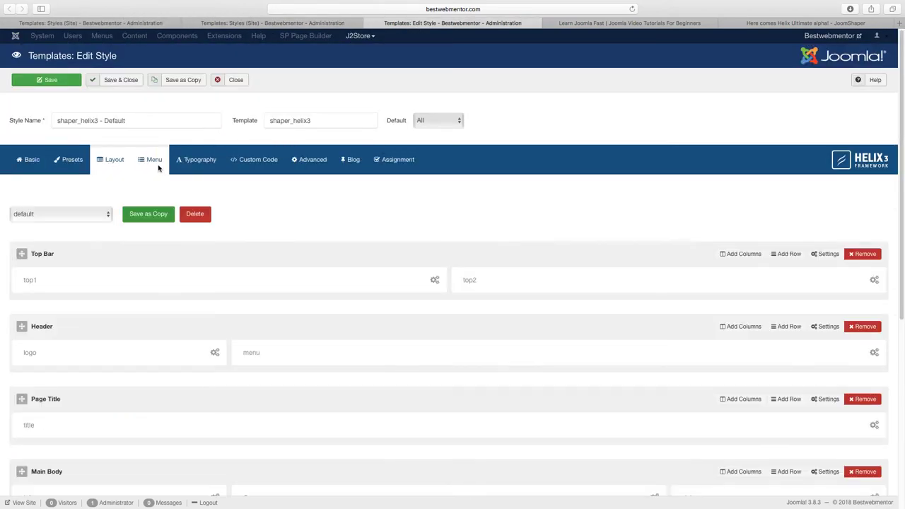
{"action": "left_click", "coordinate": [151, 168]}
{"action": "left_click", "coordinate": [192, 162]}
{"action": "left_click", "coordinate": [265, 170]}
{"action": "left_click", "coordinate": [330, 173]}
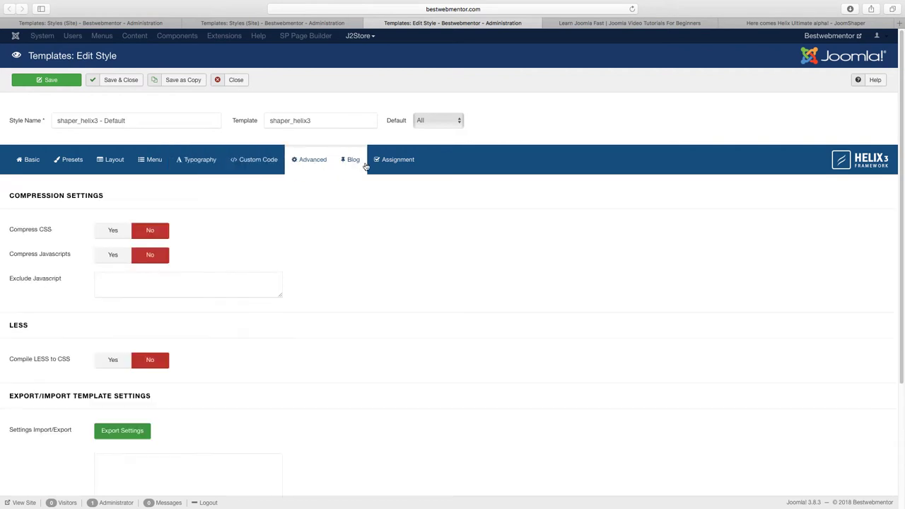
{"action": "left_click", "coordinate": [403, 166]}
{"action": "scroll", "coordinate": [416, 236], "scroll_direction": "down", "scroll_amount": 3}
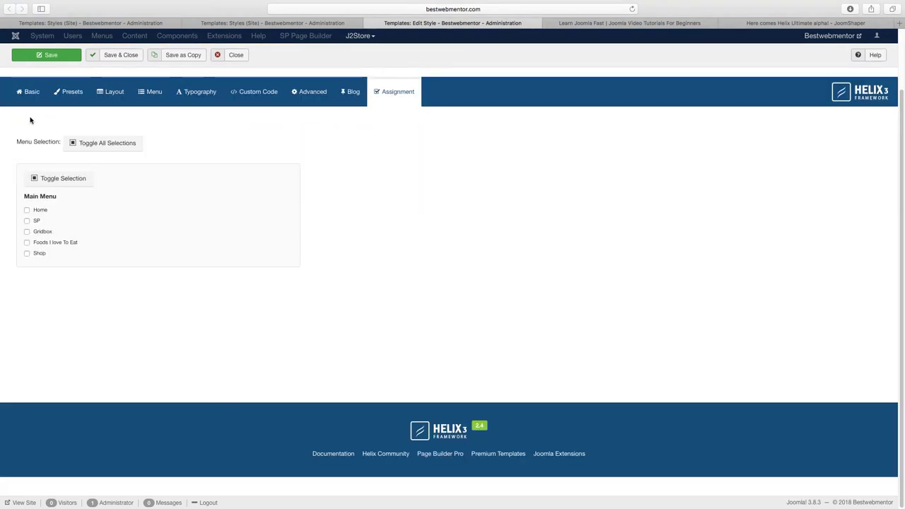
{"action": "left_click", "coordinate": [32, 96]}
{"action": "scroll", "coordinate": [322, 243], "scroll_direction": "down", "scroll_amount": 10}
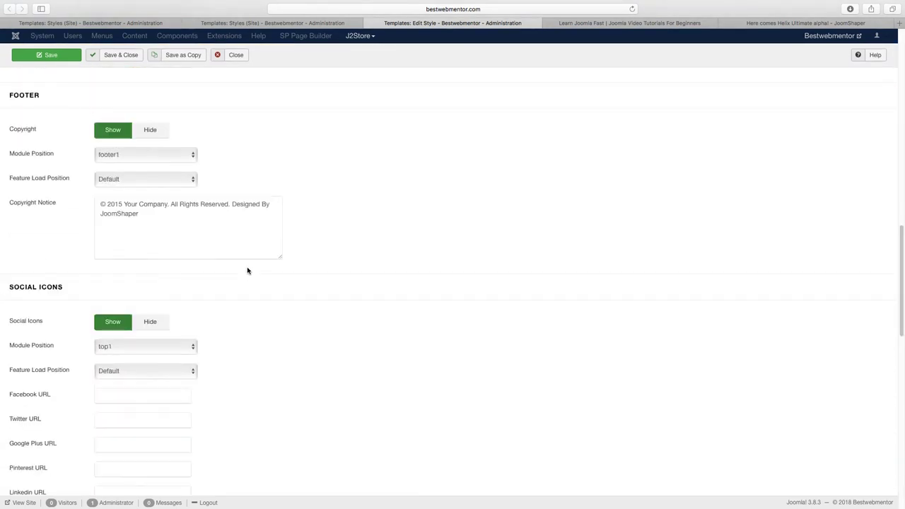
{"action": "scroll", "coordinate": [247, 271], "scroll_direction": "up", "scroll_amount": 15}
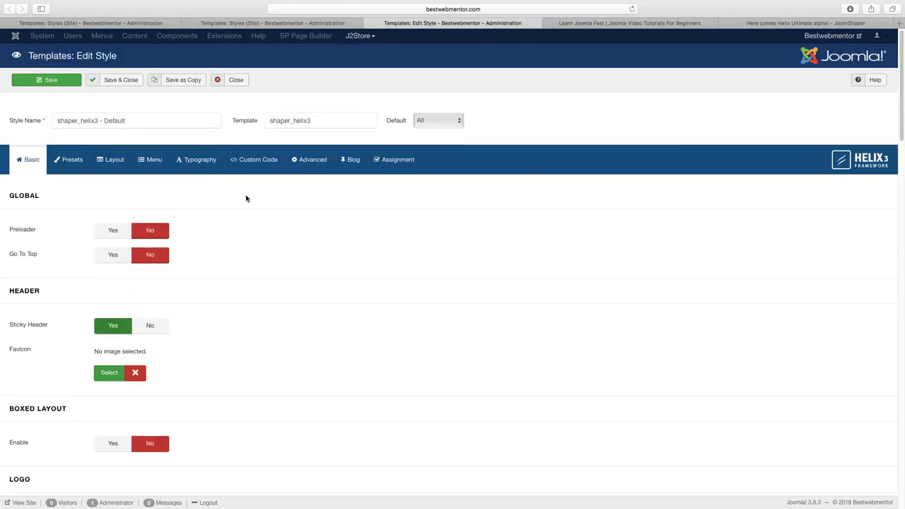
- Open the shaper_helixultimate - Default style and bring up the Basic settings in its template options
{"action": "left_click", "coordinate": [280, 26]}
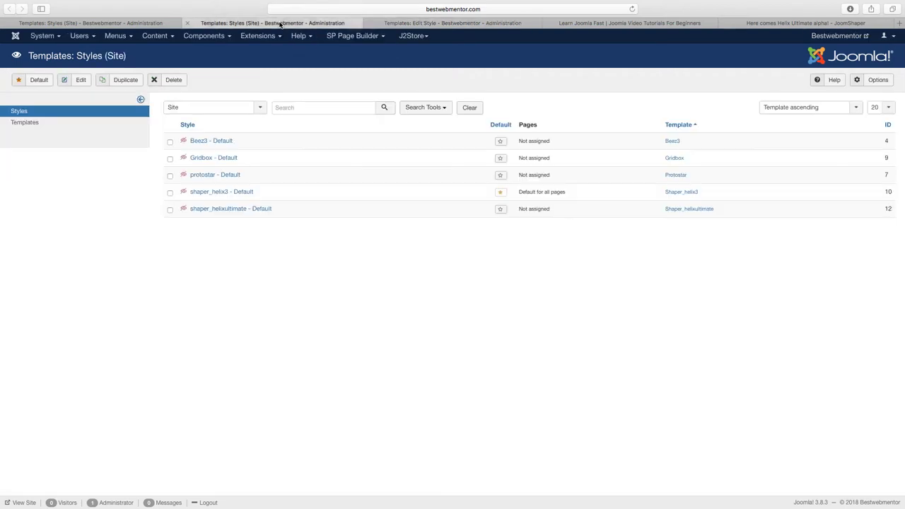
{"action": "left_click", "coordinate": [259, 210]}
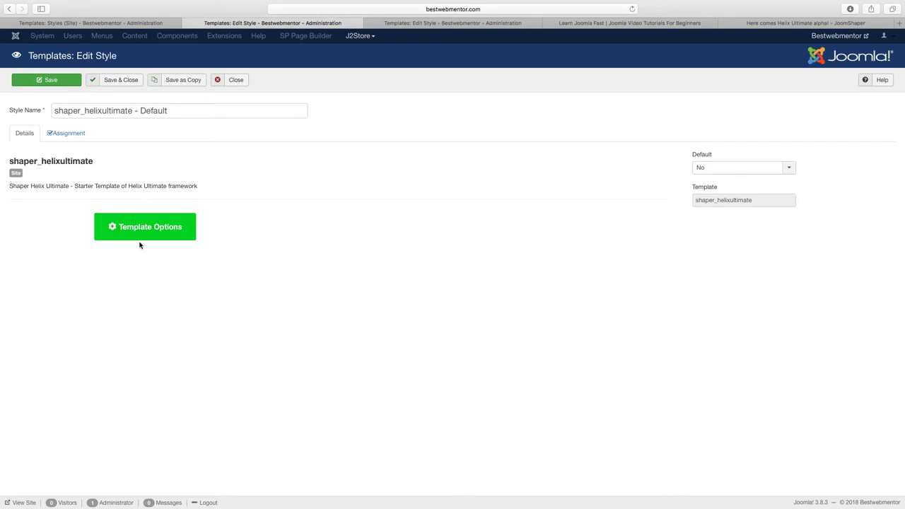
{"action": "left_click", "coordinate": [403, 25]}
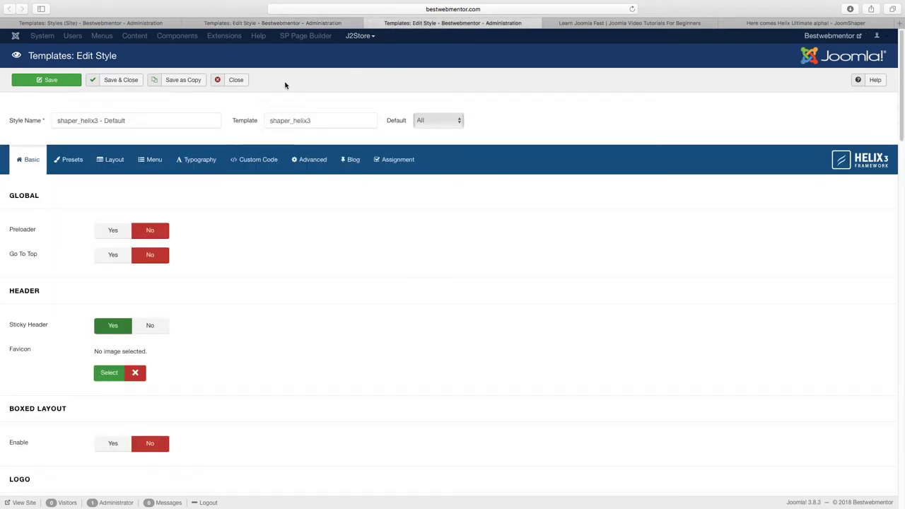
{"action": "left_click", "coordinate": [295, 26]}
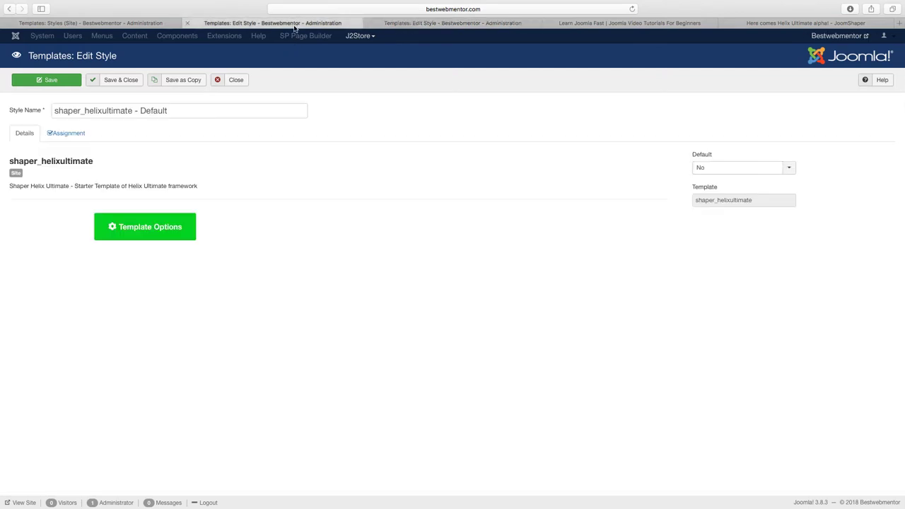
{"action": "left_click", "coordinate": [161, 232]}
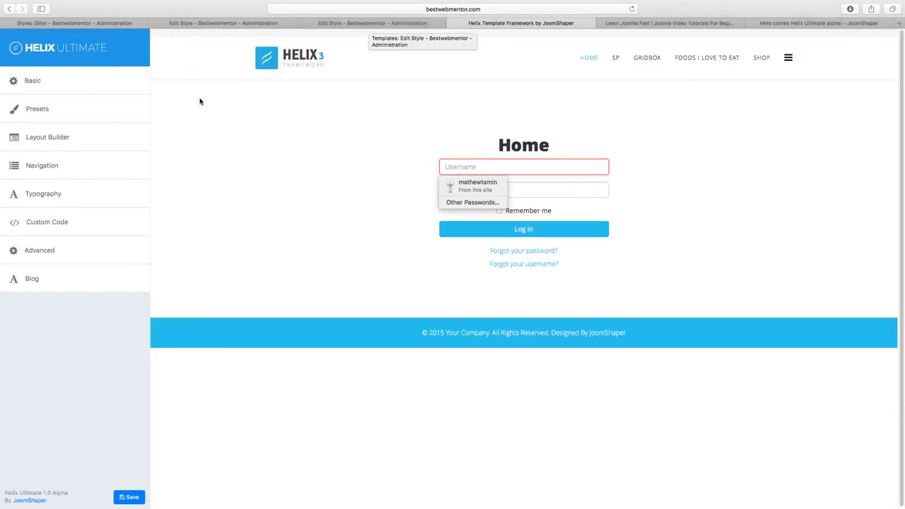
{"action": "left_click", "coordinate": [31, 82]}
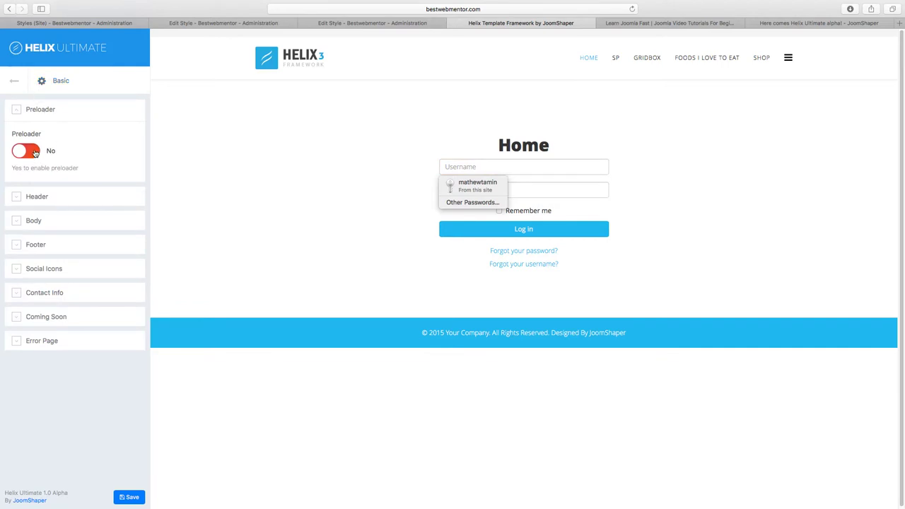
- Enable the preloader temporarily to examine the available preloader animations, and disable it again
{"action": "left_click", "coordinate": [34, 153]}
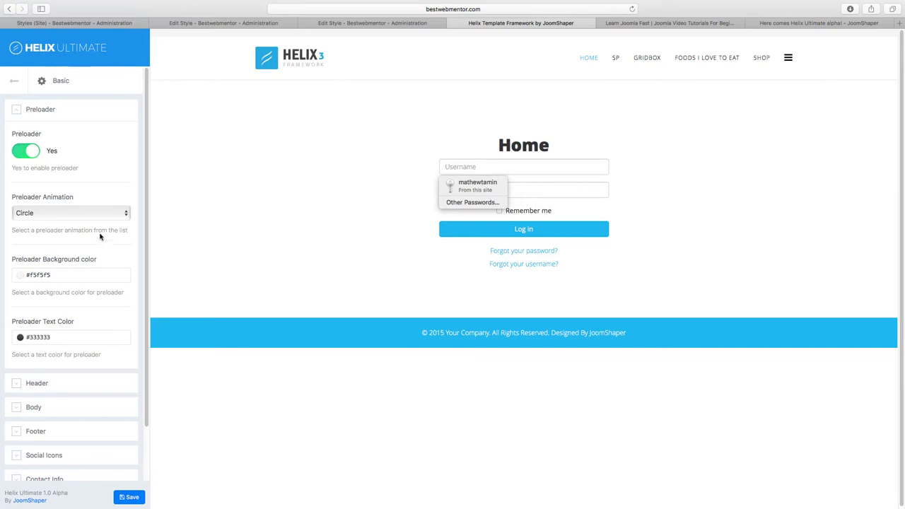
{"action": "left_click", "coordinate": [92, 214]}
{"action": "left_click", "coordinate": [89, 180]}
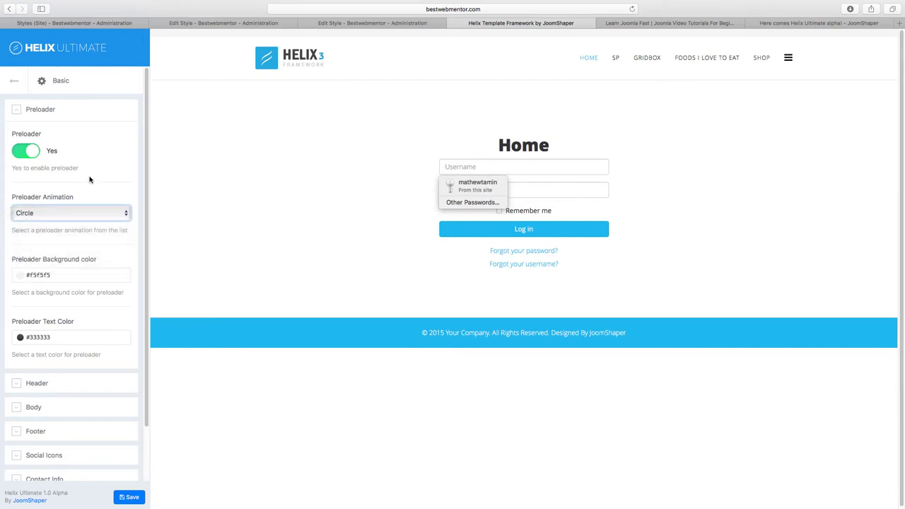
{"action": "left_click", "coordinate": [83, 212]}
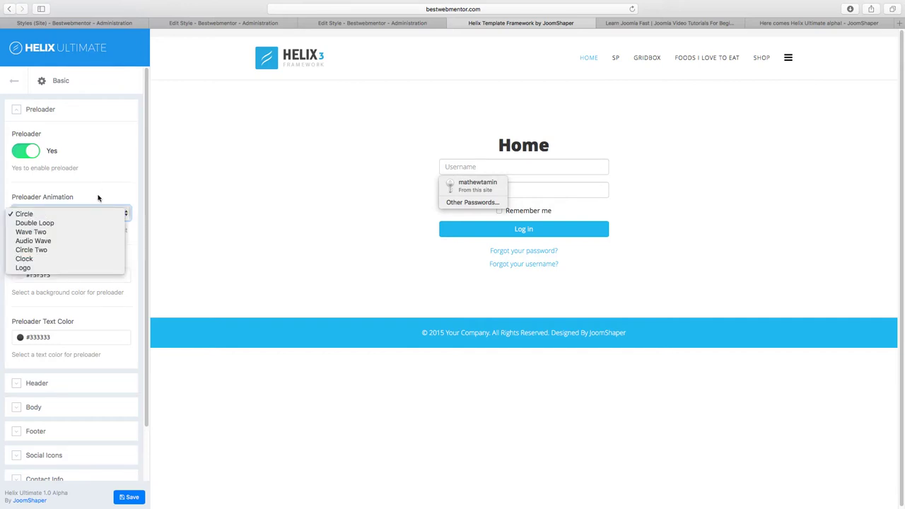
{"action": "left_click", "coordinate": [98, 191]}
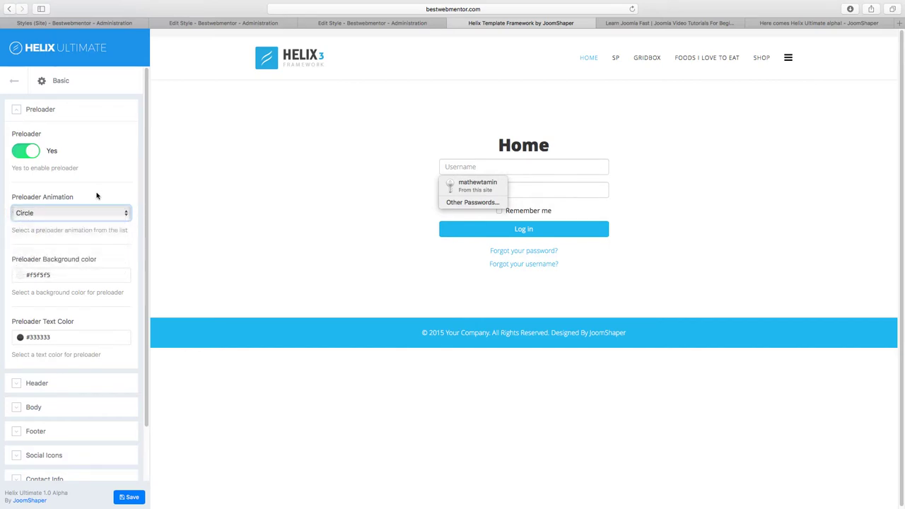
{"action": "left_click", "coordinate": [87, 215]}
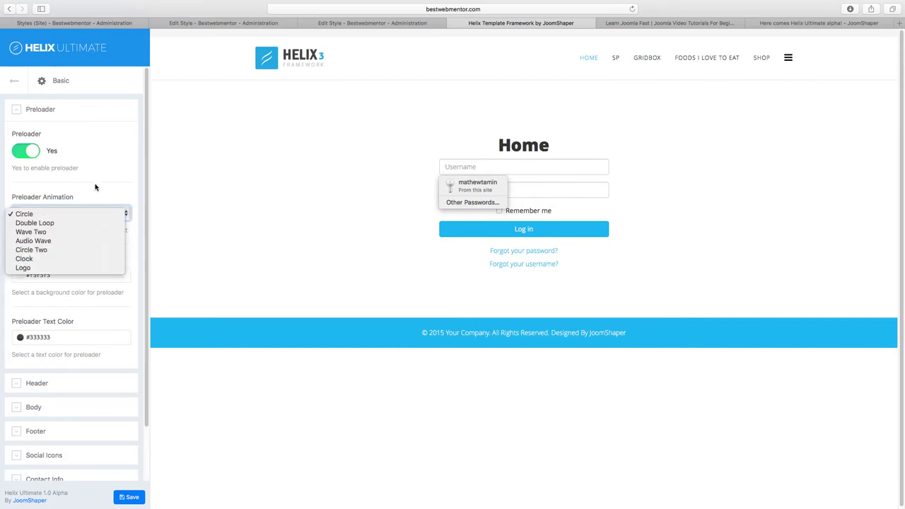
{"action": "left_click", "coordinate": [24, 152]}
{"action": "left_click", "coordinate": [36, 152]}
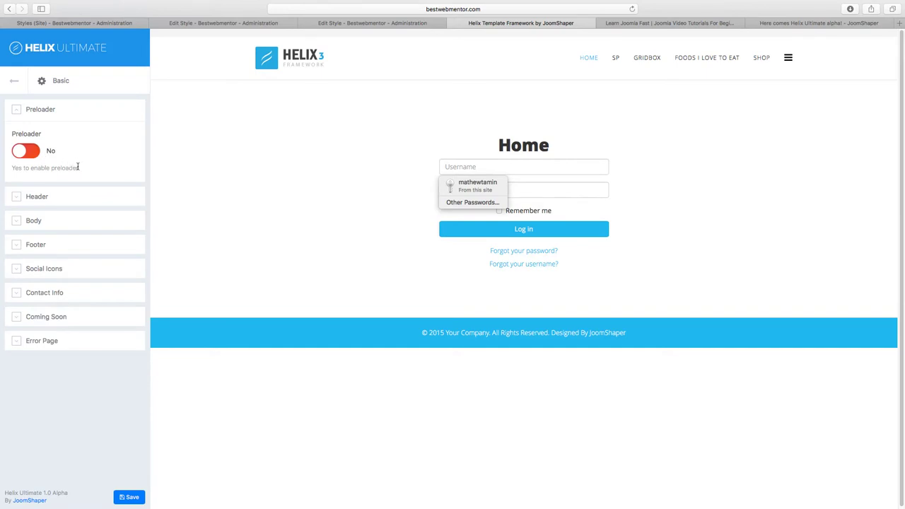
- Examine the Header settings, including header height, logo type, logo images, sticky header and favicon, and collapse the section
{"action": "left_click", "coordinate": [36, 200]}
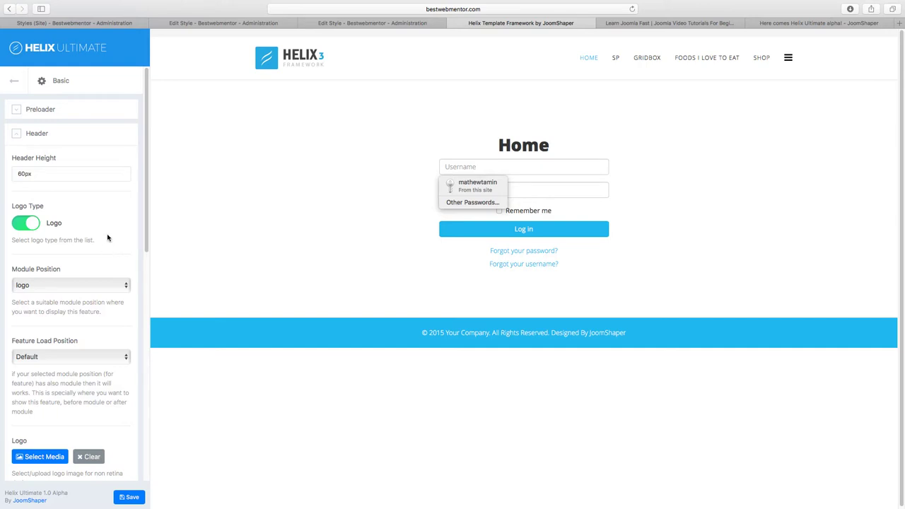
{"action": "scroll", "coordinate": [108, 239], "scroll_direction": "down", "scroll_amount": 4}
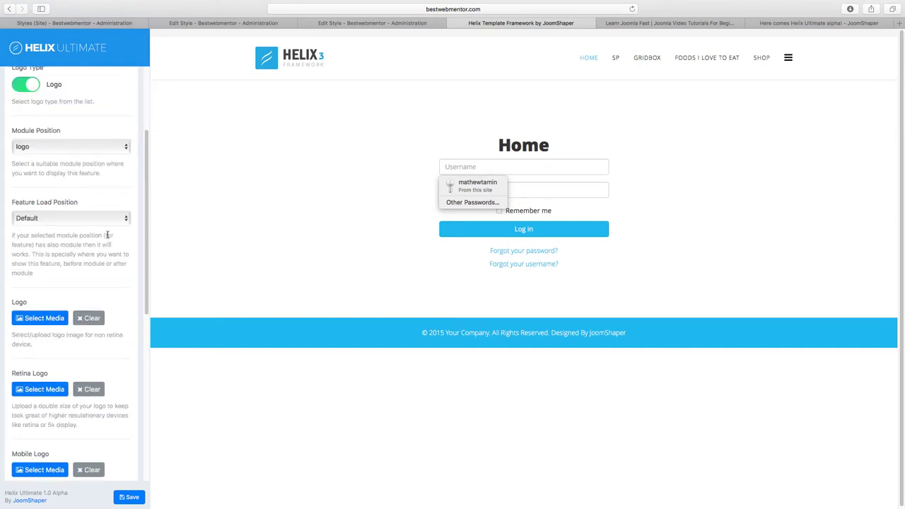
{"action": "scroll", "coordinate": [108, 236], "scroll_direction": "down", "scroll_amount": 4}
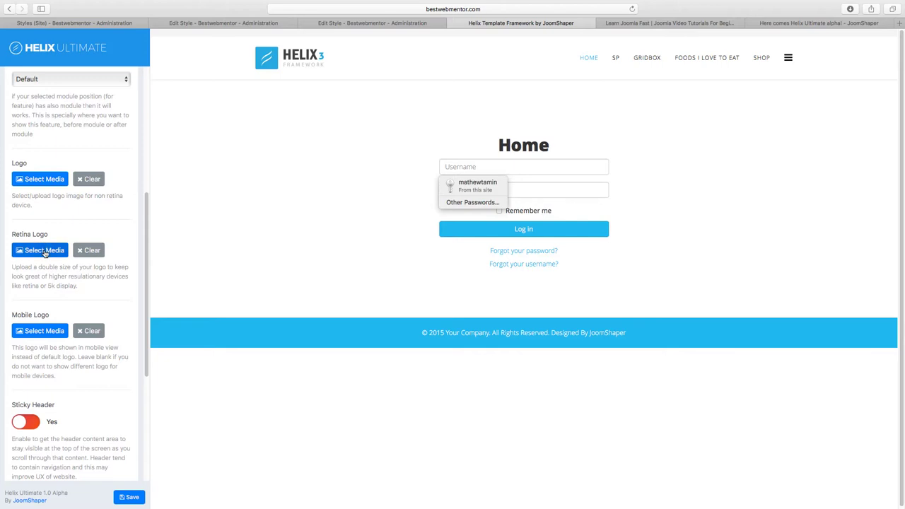
{"action": "scroll", "coordinate": [43, 253], "scroll_direction": "down", "scroll_amount": 3}
{"action": "scroll", "coordinate": [64, 276], "scroll_direction": "down", "scroll_amount": 2}
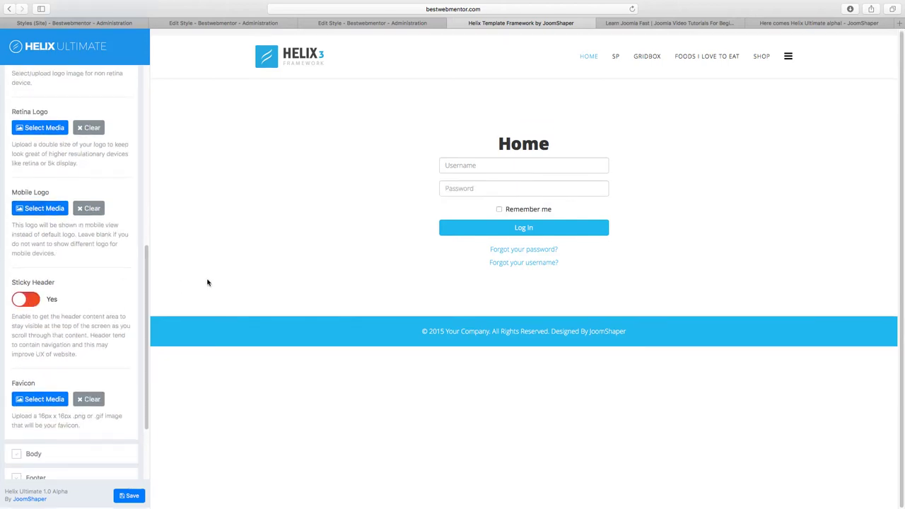
{"action": "scroll", "coordinate": [74, 326], "scroll_direction": "down", "scroll_amount": 3}
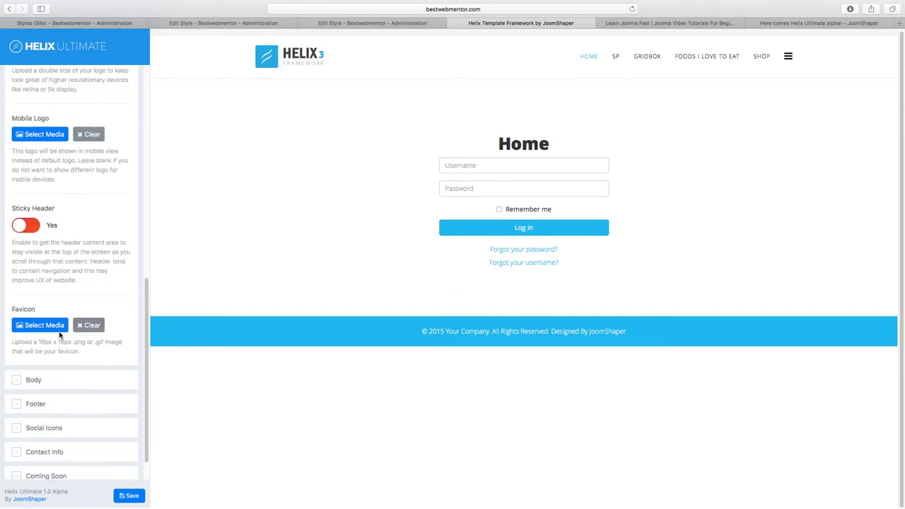
{"action": "scroll", "coordinate": [63, 335], "scroll_direction": "down", "scroll_amount": 2}
{"action": "scroll", "coordinate": [67, 332], "scroll_direction": "up", "scroll_amount": 10}
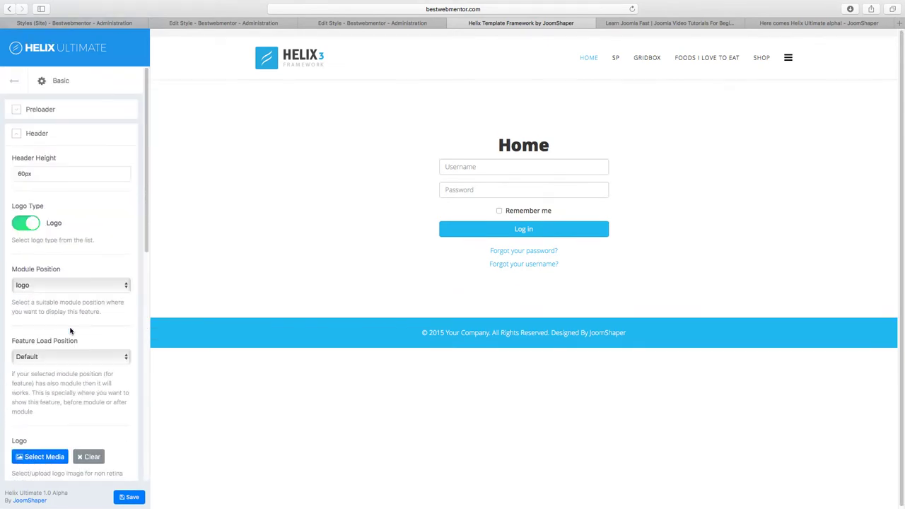
{"action": "left_click", "coordinate": [16, 135]}
- Open the Body settings and examine the boxed layout, background image and Background Repeat options
{"action": "left_click", "coordinate": [17, 160]}
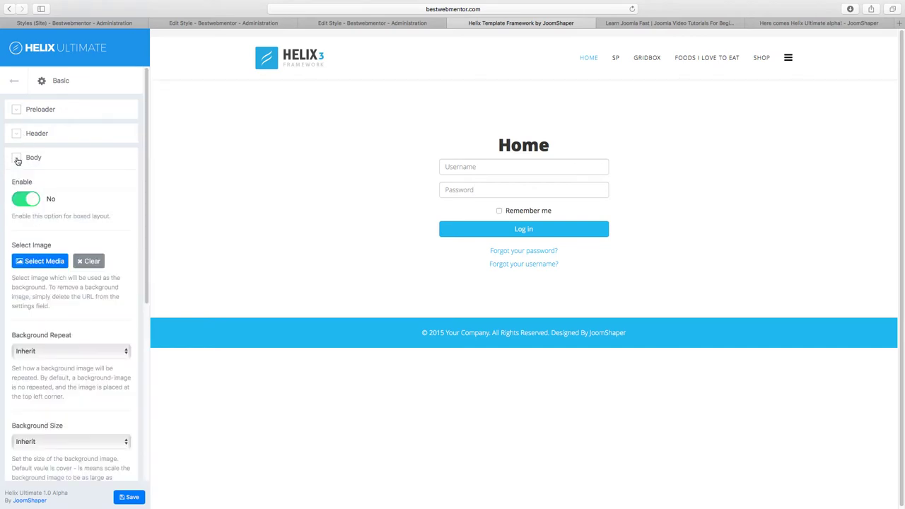
{"action": "scroll", "coordinate": [106, 259], "scroll_direction": "down", "scroll_amount": 5}
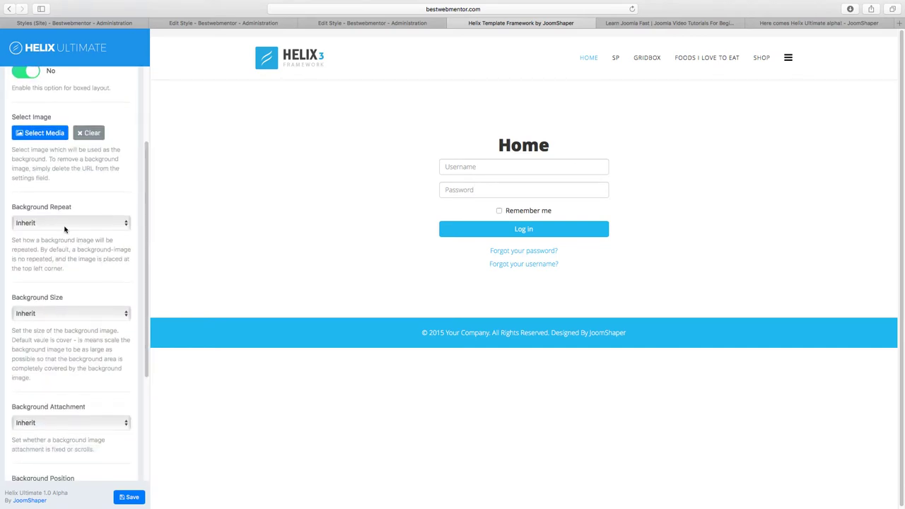
{"action": "left_click", "coordinate": [80, 226]}
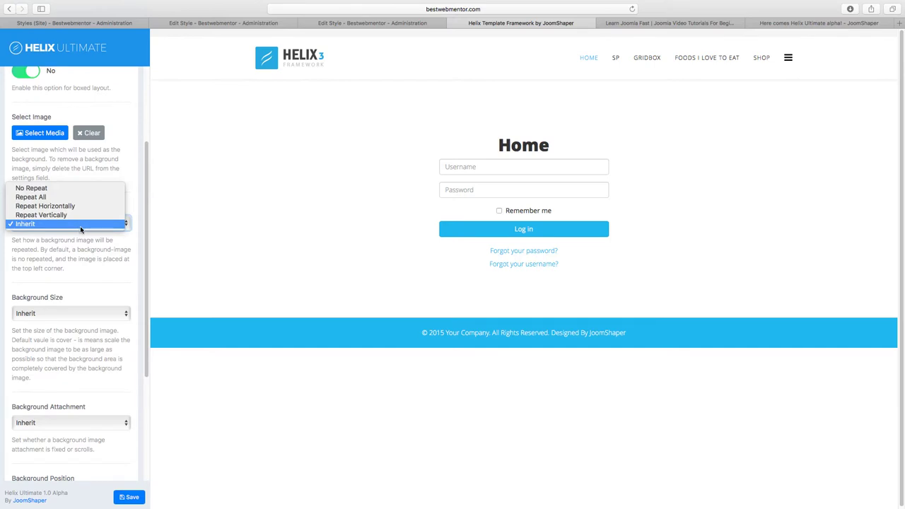
{"action": "left_click", "coordinate": [100, 253]}
{"action": "scroll", "coordinate": [99, 254], "scroll_direction": "up", "scroll_amount": 5}
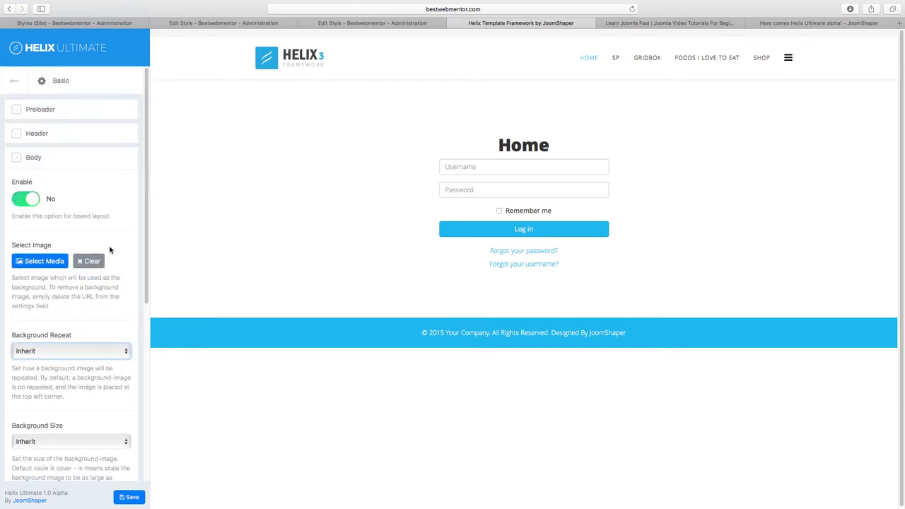
{"action": "scroll", "coordinate": [109, 249], "scroll_direction": "down", "scroll_amount": 2}
{"action": "left_click", "coordinate": [104, 294]}
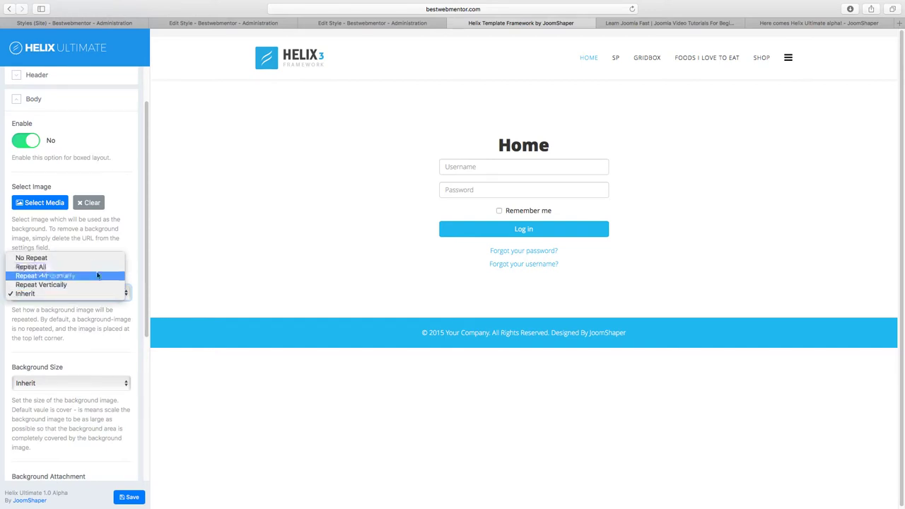
{"action": "left_click", "coordinate": [121, 244]}
{"action": "scroll", "coordinate": [128, 335], "scroll_direction": "down", "scroll_amount": 1}
{"action": "scroll", "coordinate": [128, 335], "scroll_direction": "down", "scroll_amount": 2}
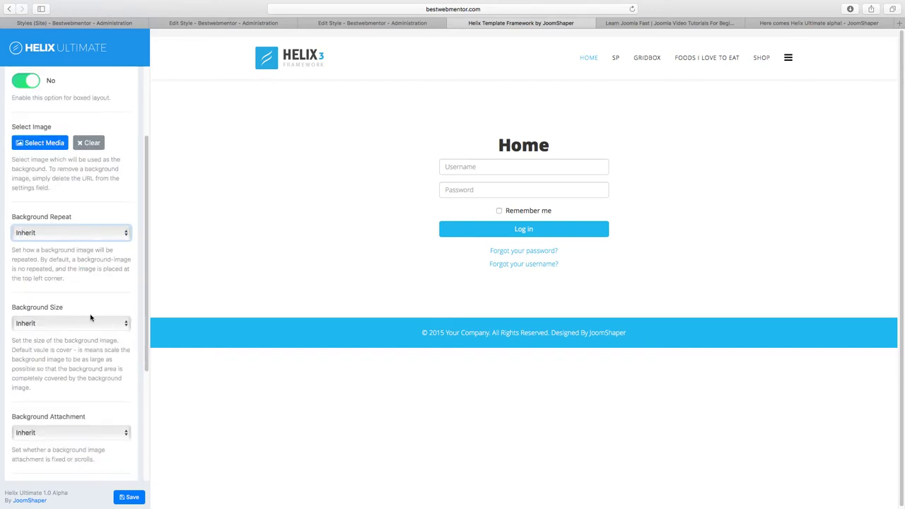
- Examine the Body section's Background Size, Background Attachment and Background Position choices, and collapse the section
{"action": "left_click", "coordinate": [84, 323]}
{"action": "left_click", "coordinate": [88, 348]}
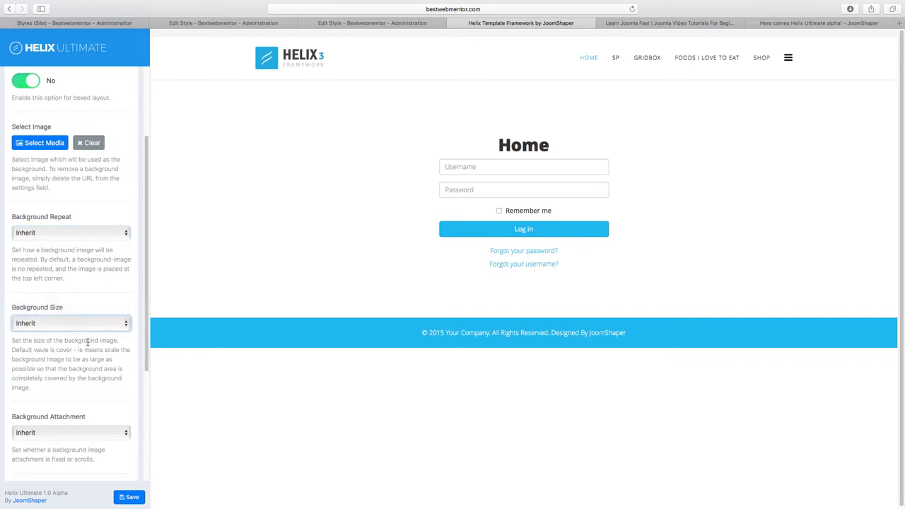
{"action": "scroll", "coordinate": [89, 346], "scroll_direction": "down", "scroll_amount": 1}
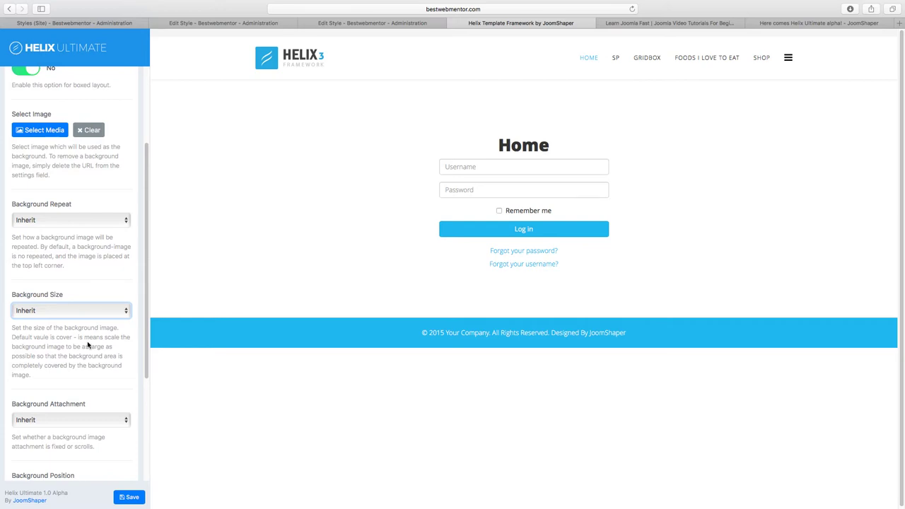
{"action": "scroll", "coordinate": [89, 345], "scroll_direction": "down", "scroll_amount": 4}
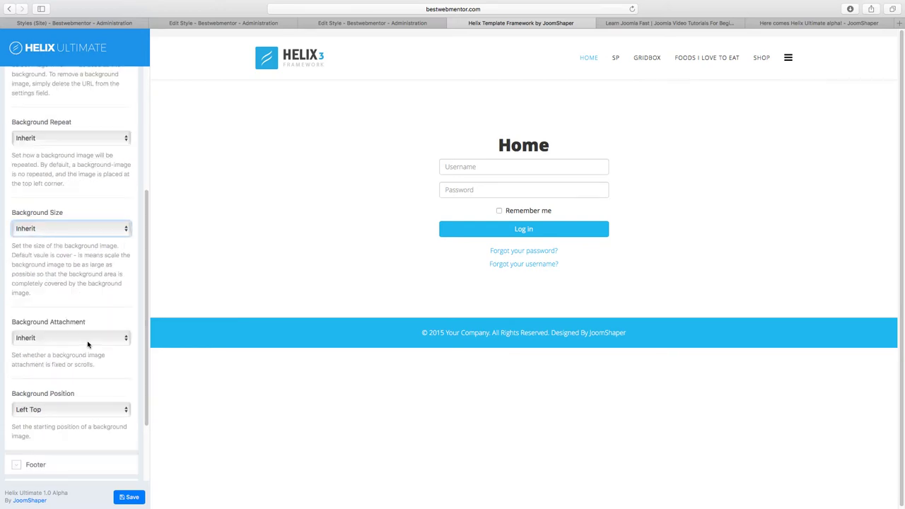
{"action": "scroll", "coordinate": [90, 333], "scroll_direction": "down", "scroll_amount": 1}
{"action": "left_click", "coordinate": [91, 323]}
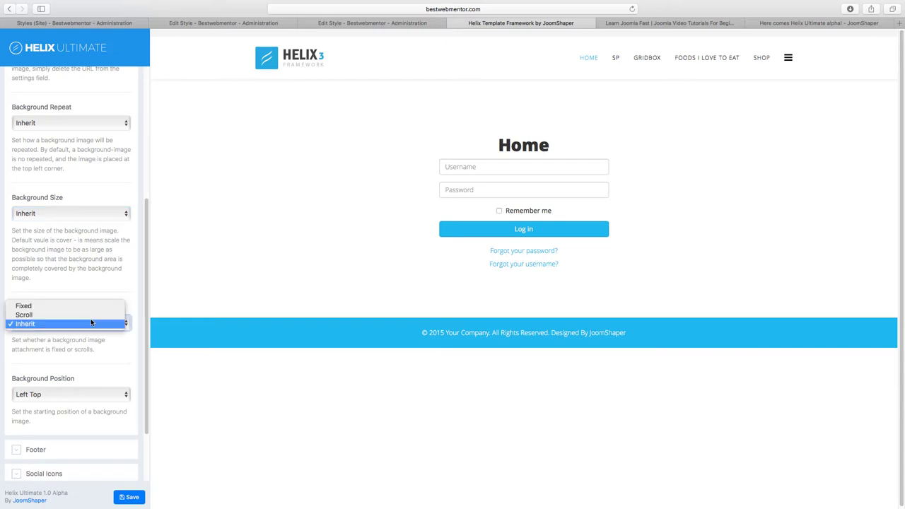
{"action": "left_click", "coordinate": [99, 275]}
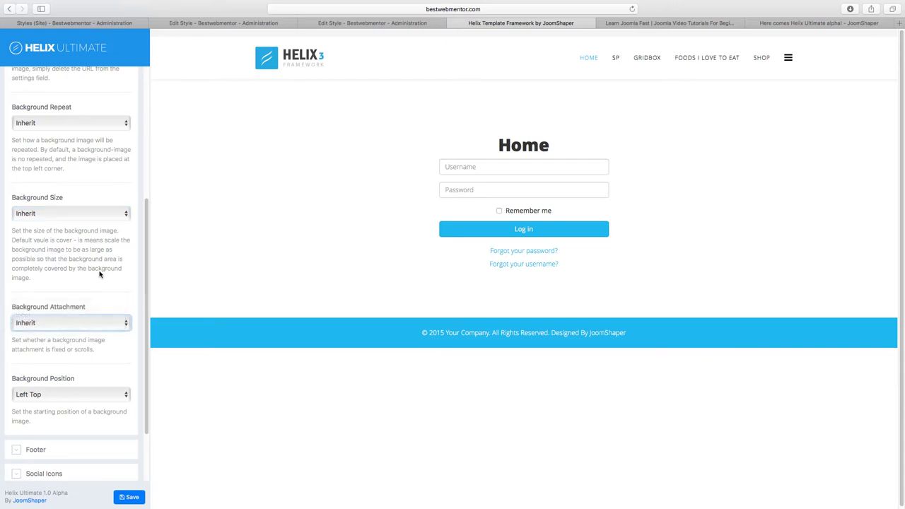
{"action": "scroll", "coordinate": [115, 355], "scroll_direction": "down", "scroll_amount": 3}
{"action": "left_click", "coordinate": [64, 324]}
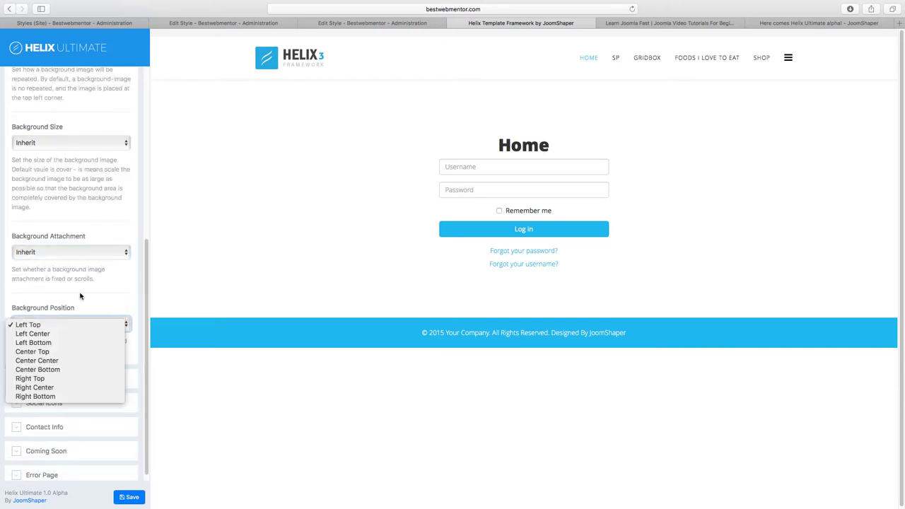
{"action": "left_click", "coordinate": [99, 277]}
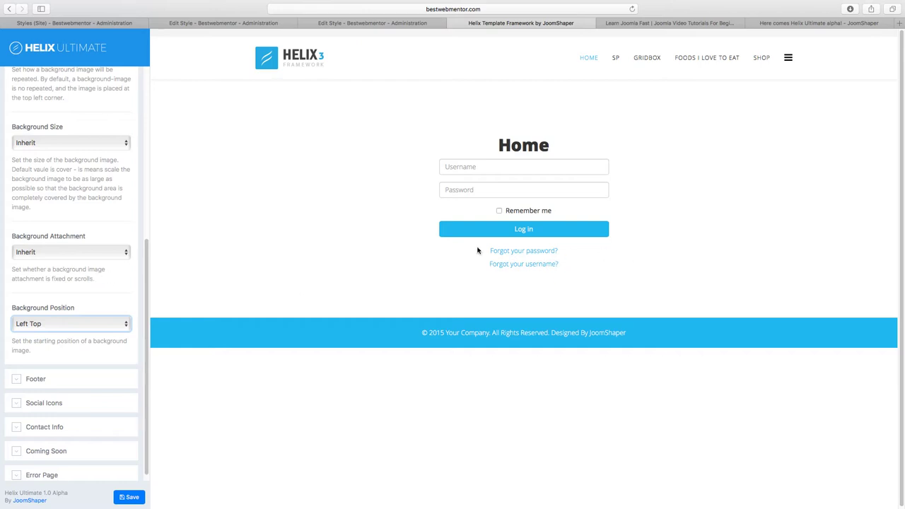
{"action": "scroll", "coordinate": [62, 227], "scroll_direction": "up", "scroll_amount": 5}
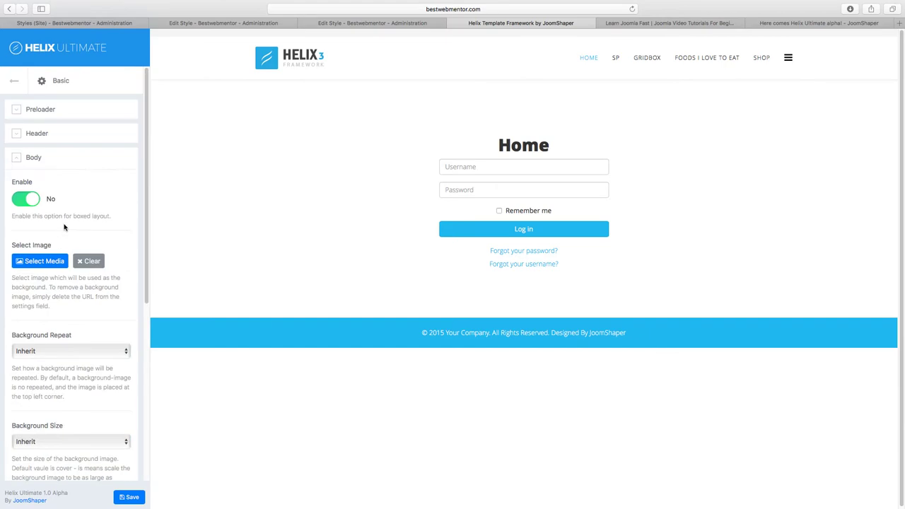
{"action": "left_click", "coordinate": [18, 163]}
- Open the Footer settings and examine the copyright visibility, module position, feature load position and copyright notice
{"action": "left_click", "coordinate": [55, 205]}
{"action": "left_click", "coordinate": [47, 183]}
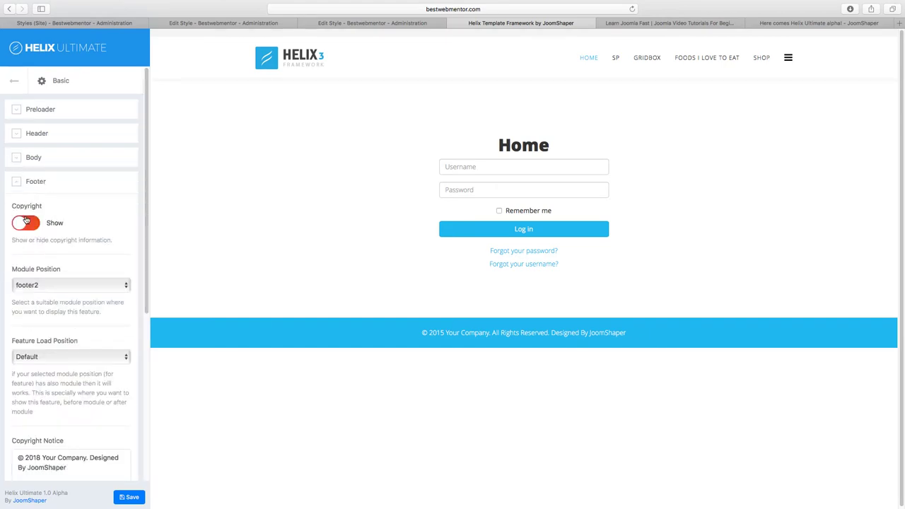
{"action": "scroll", "coordinate": [74, 249], "scroll_direction": "down", "scroll_amount": 2}
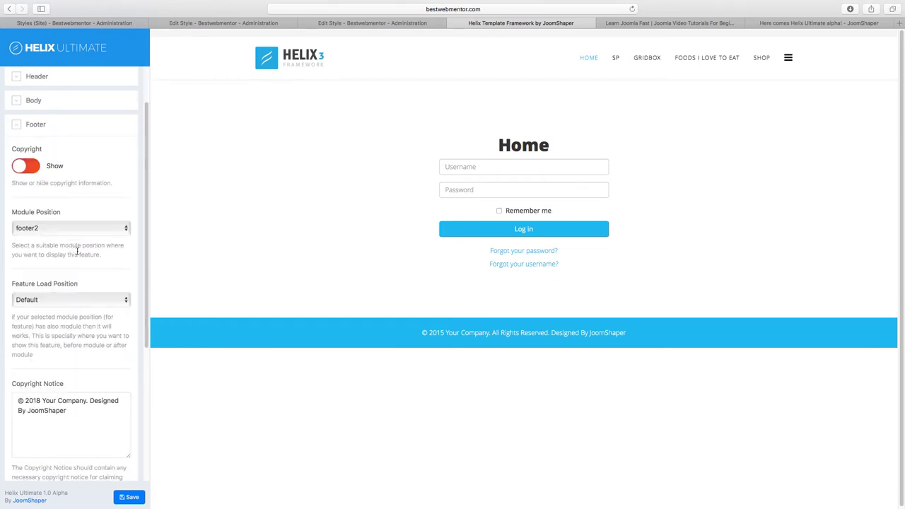
{"action": "left_click", "coordinate": [66, 226]}
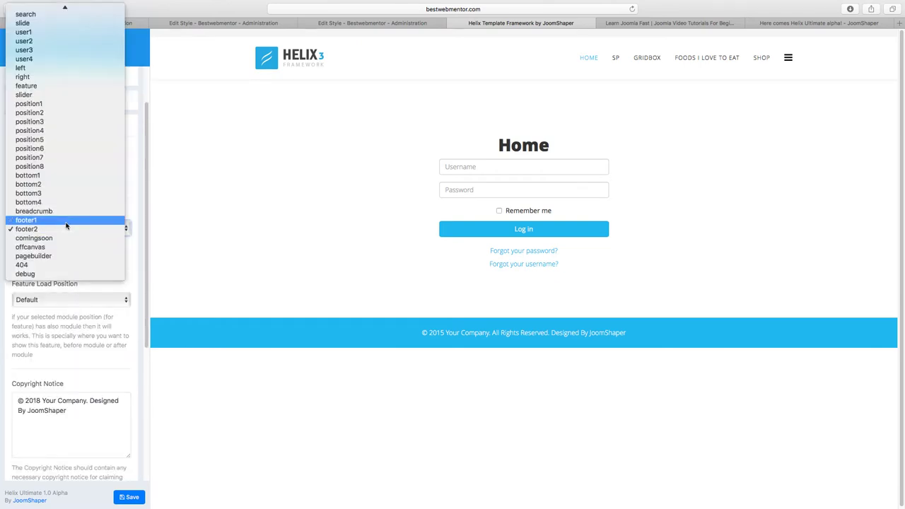
{"action": "left_click", "coordinate": [133, 259]}
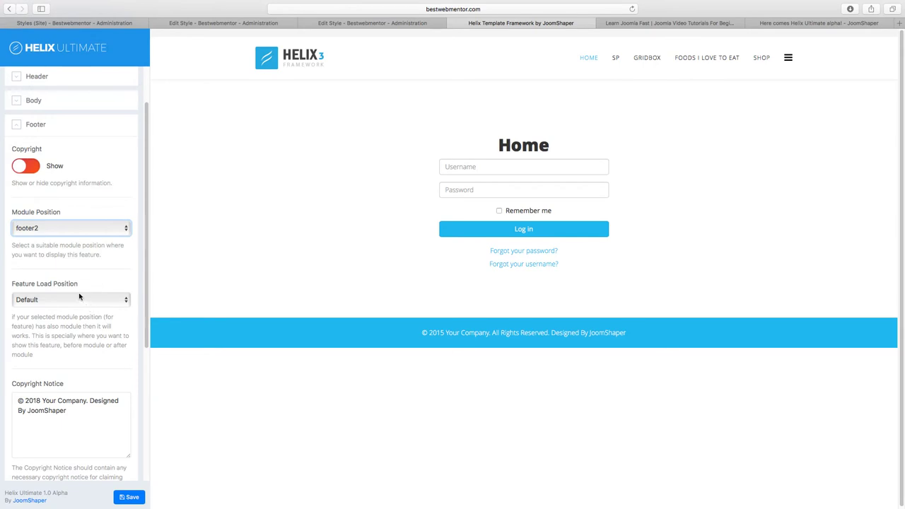
{"action": "scroll", "coordinate": [79, 323], "scroll_direction": "down", "scroll_amount": 2}
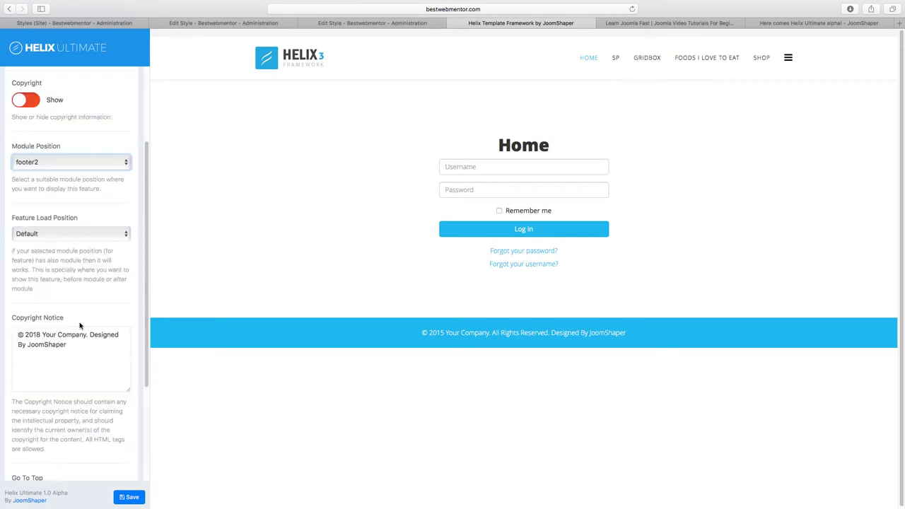
{"action": "left_click", "coordinate": [40, 240]}
{"action": "left_click", "coordinate": [82, 286]}
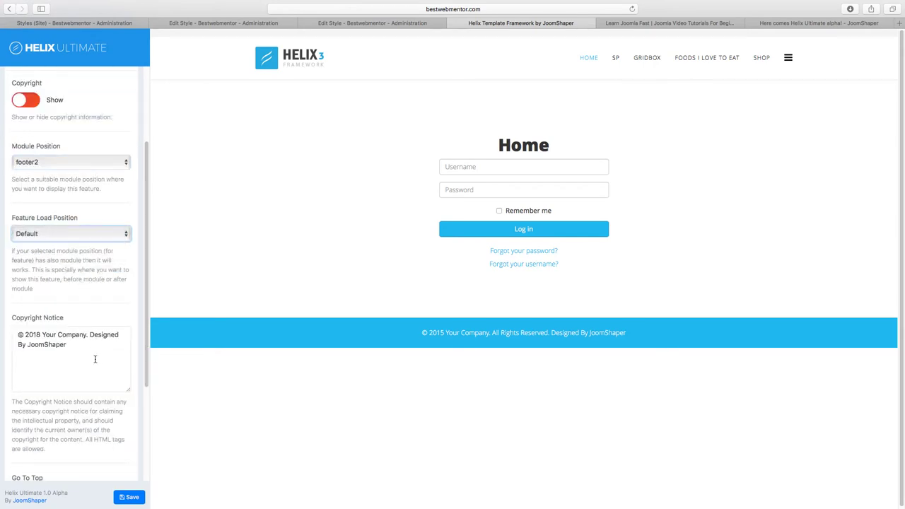
{"action": "left_click", "coordinate": [67, 342]}
{"action": "left_click_drag", "start_coordinate": [68, 342], "coordinate": [43, 335]}
{"action": "left_click", "coordinate": [64, 343]}
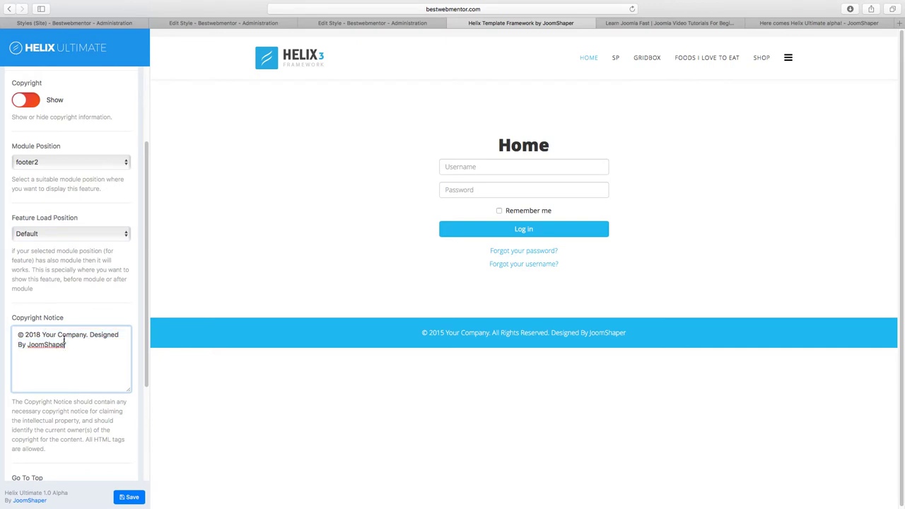
- Display the Helix3 style's Presets, and return to the main list of Helix Ultimate template options with the Footer section collapsed
{"action": "left_click", "coordinate": [353, 23]}
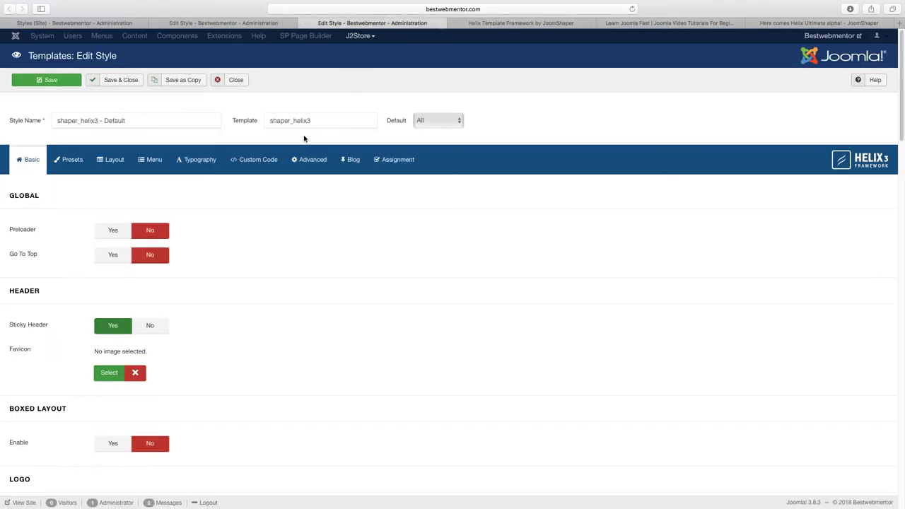
{"action": "left_click", "coordinate": [68, 159]}
{"action": "left_click", "coordinate": [487, 27]}
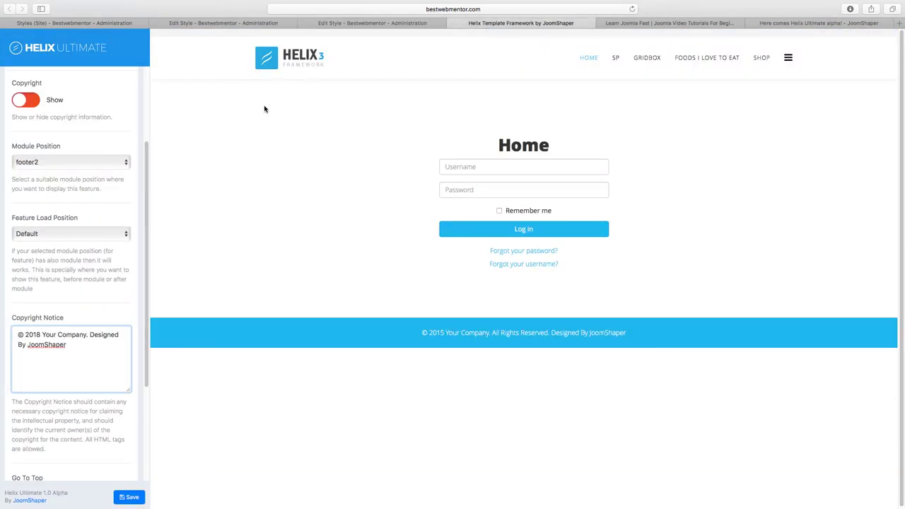
{"action": "scroll", "coordinate": [137, 133], "scroll_direction": "up", "scroll_amount": 3}
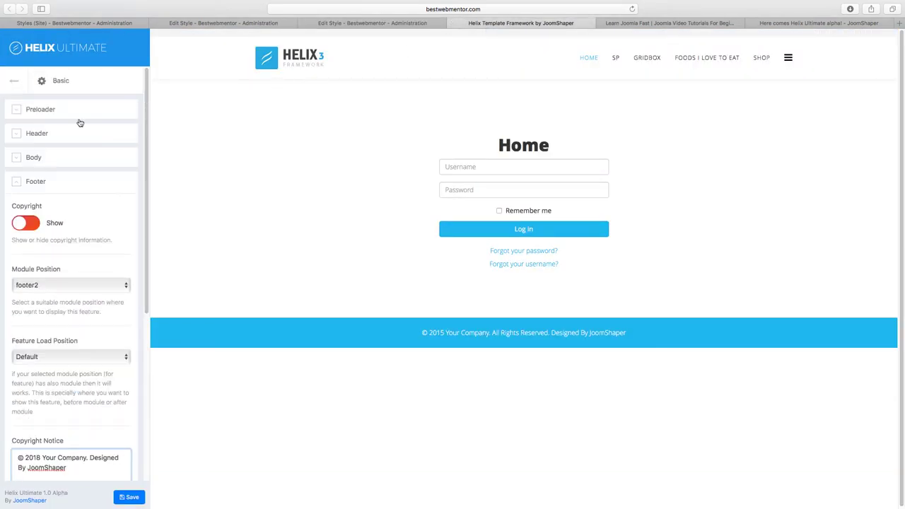
{"action": "left_click", "coordinate": [21, 181]}
{"action": "left_click", "coordinate": [14, 80]}
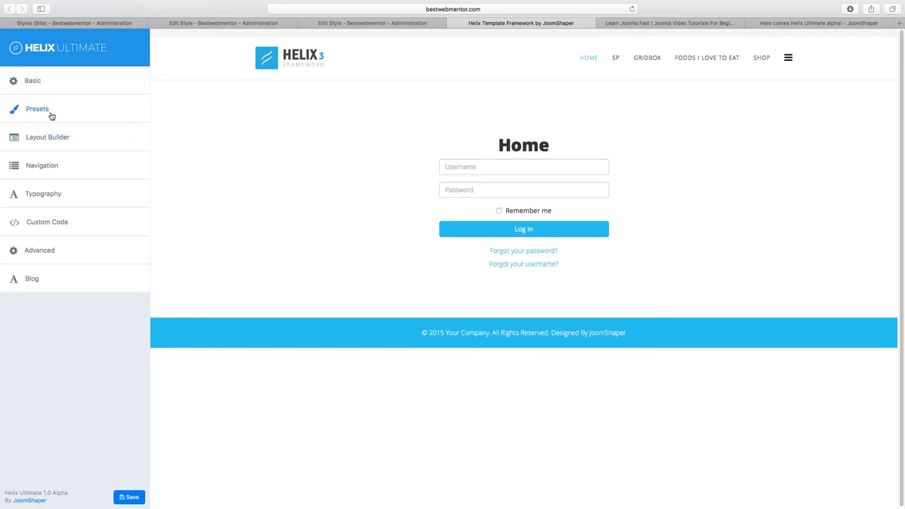
- Open the Helix Ultimate Presets and compare them with the Helix3 preset styles and styling options
{"action": "left_click", "coordinate": [37, 108]}
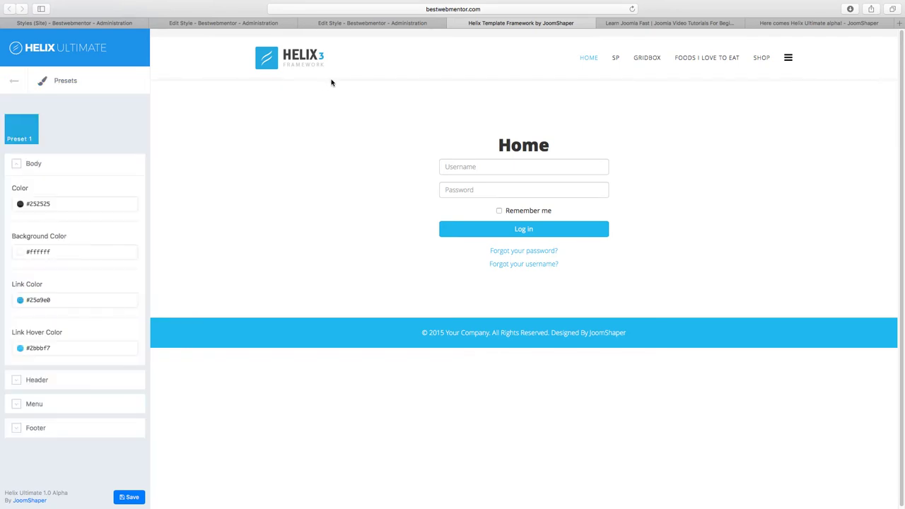
{"action": "left_click", "coordinate": [340, 23]}
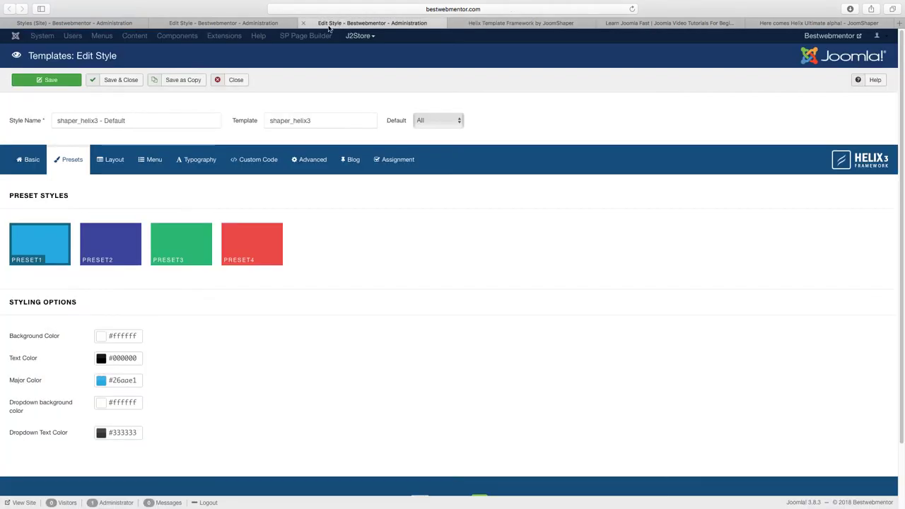
{"action": "scroll", "coordinate": [164, 305], "scroll_direction": "down", "scroll_amount": 2}
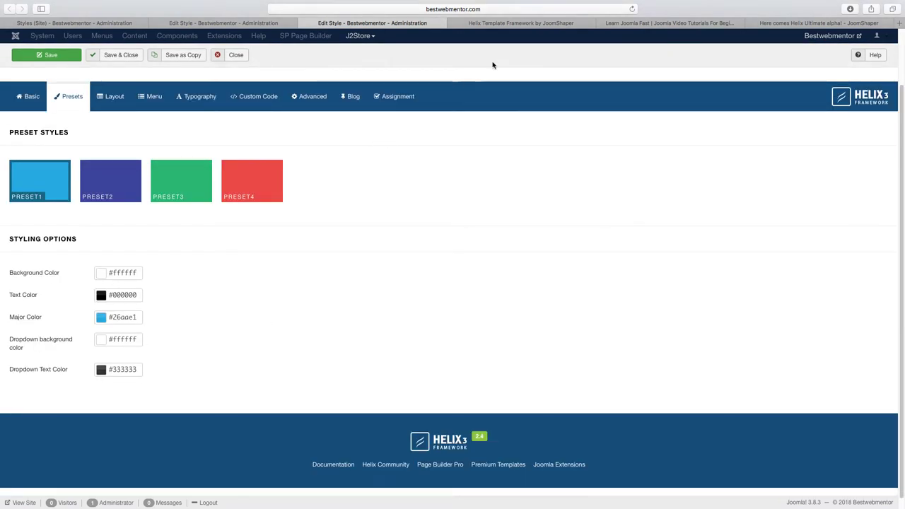
{"action": "left_click", "coordinate": [491, 25]}
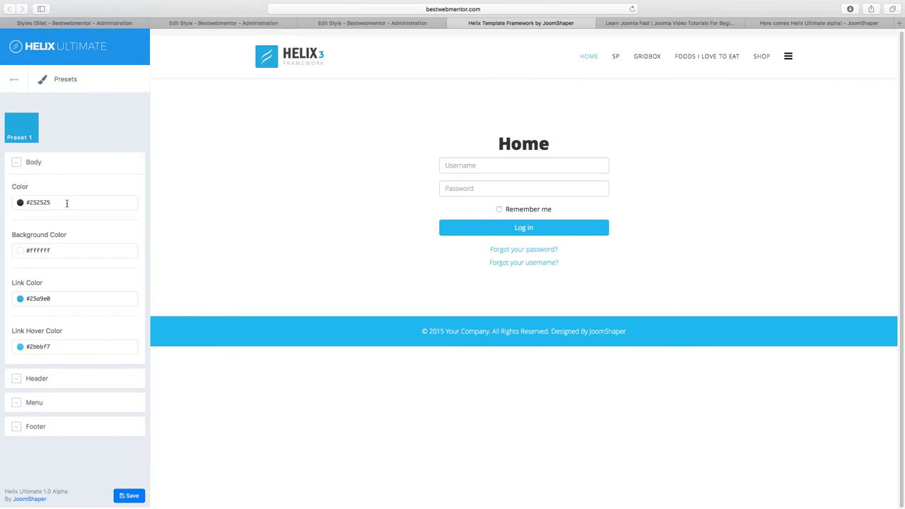
- Examine the Header, Menu and Footer colour groups of the Helix Ultimate preset and compare them with the Helix3 Presets
{"action": "left_click", "coordinate": [17, 379]}
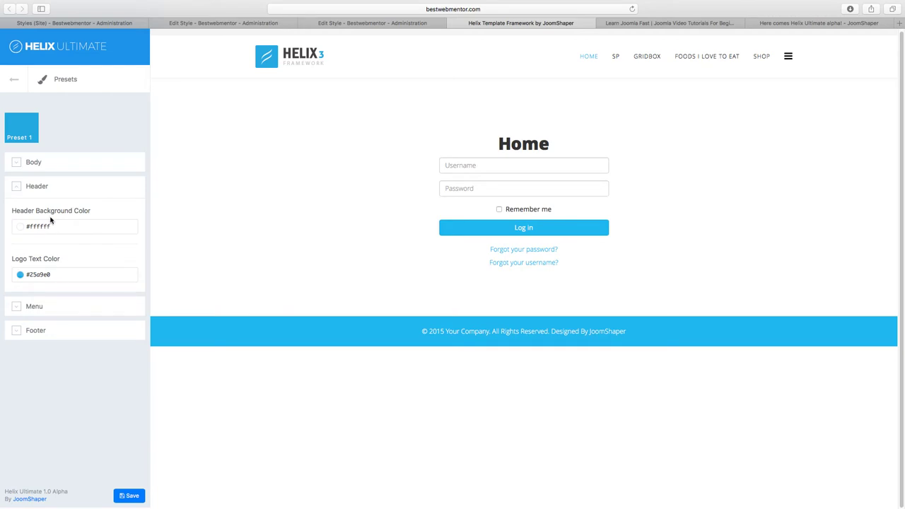
{"action": "left_click", "coordinate": [18, 306]}
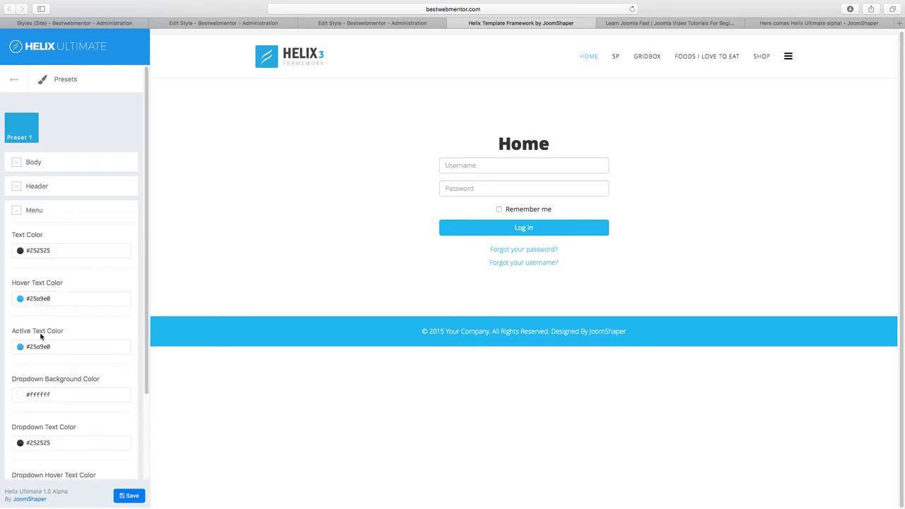
{"action": "left_click", "coordinate": [16, 212]}
{"action": "left_click", "coordinate": [26, 237]}
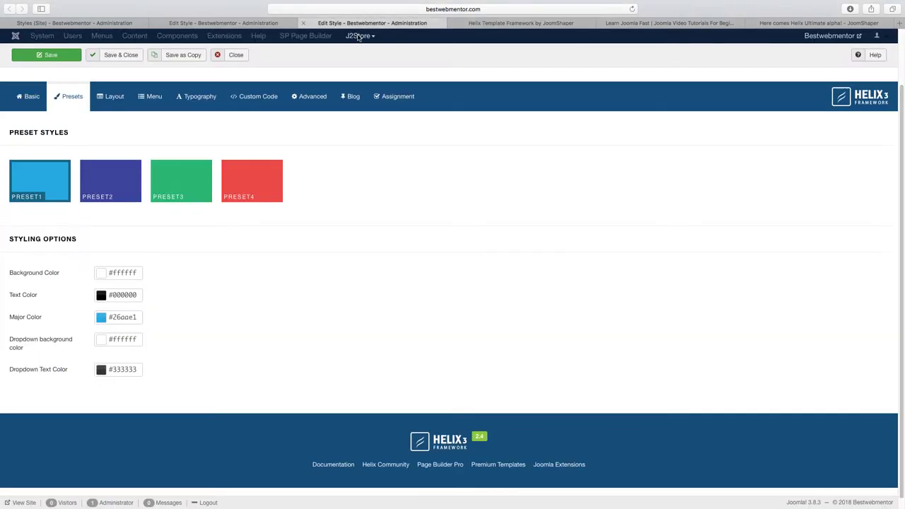
{"action": "left_click", "coordinate": [303, 23]}
{"action": "left_click", "coordinate": [503, 23]}
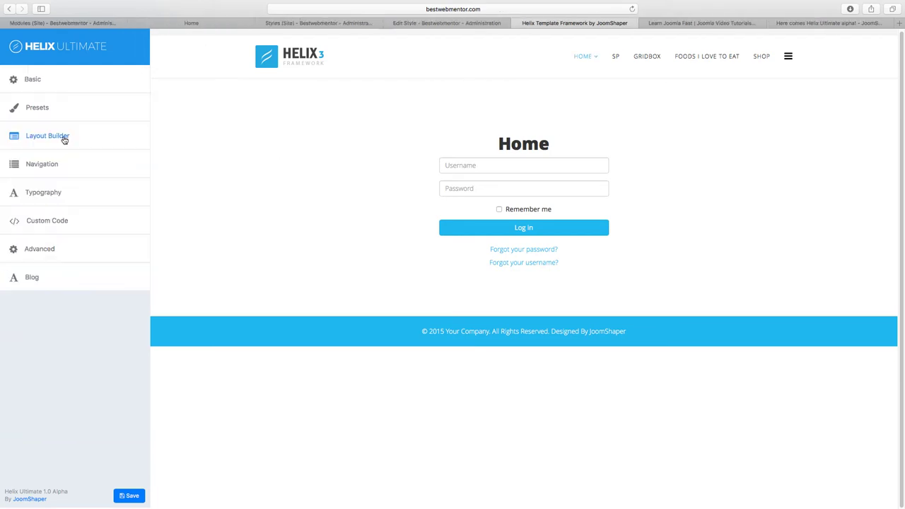
- Open the Helix Ultimate Layout Builder and compare its rows with the Layout section of the Helix3 style
{"action": "left_click", "coordinate": [64, 139]}
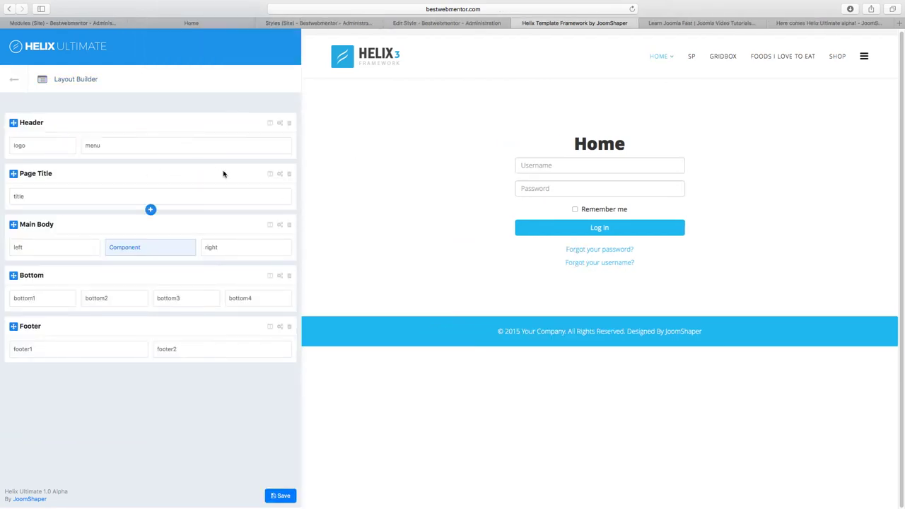
{"action": "left_click", "coordinate": [431, 23]}
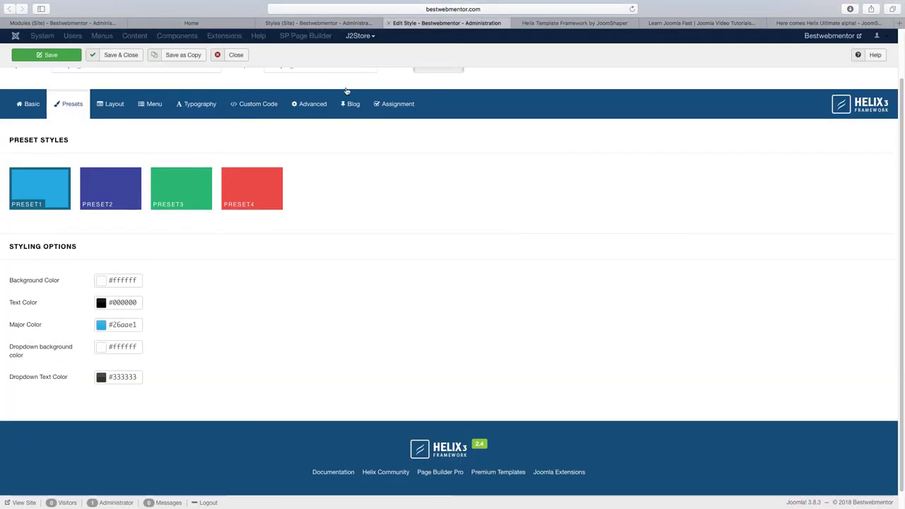
{"action": "left_click", "coordinate": [118, 107]}
{"action": "scroll", "coordinate": [315, 217], "scroll_direction": "down", "scroll_amount": 5}
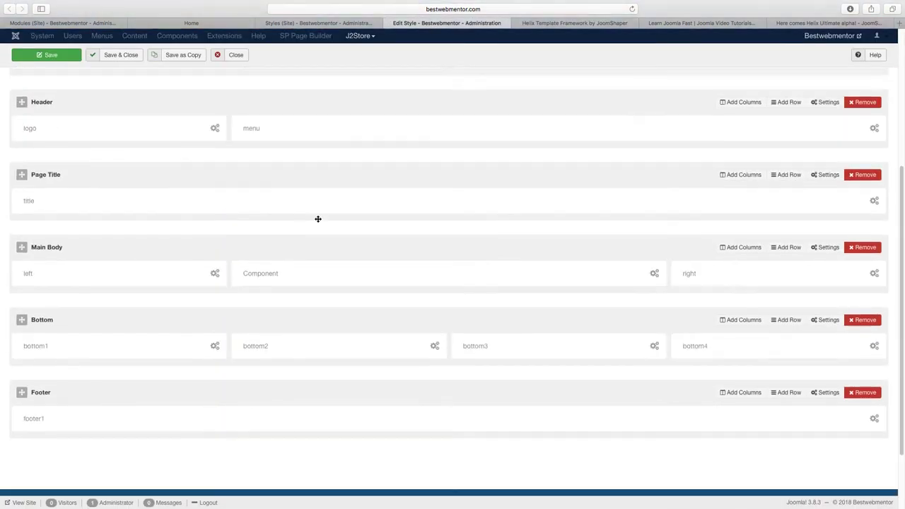
- Return to the Helix Ultimate Layout Builder and examine the column options of the Header's logo column, leaving them unchanged
{"action": "left_click", "coordinate": [542, 23]}
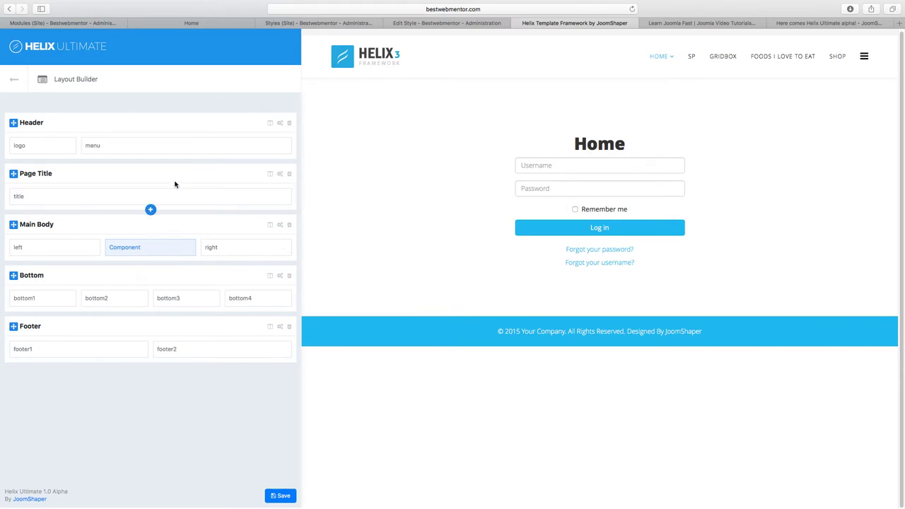
{"action": "left_click", "coordinate": [71, 148]}
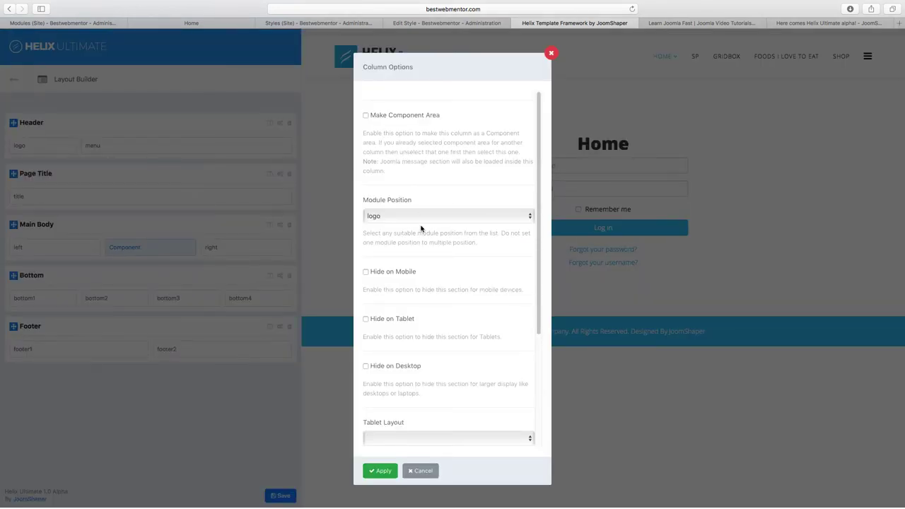
{"action": "scroll", "coordinate": [421, 228], "scroll_direction": "down", "scroll_amount": 5}
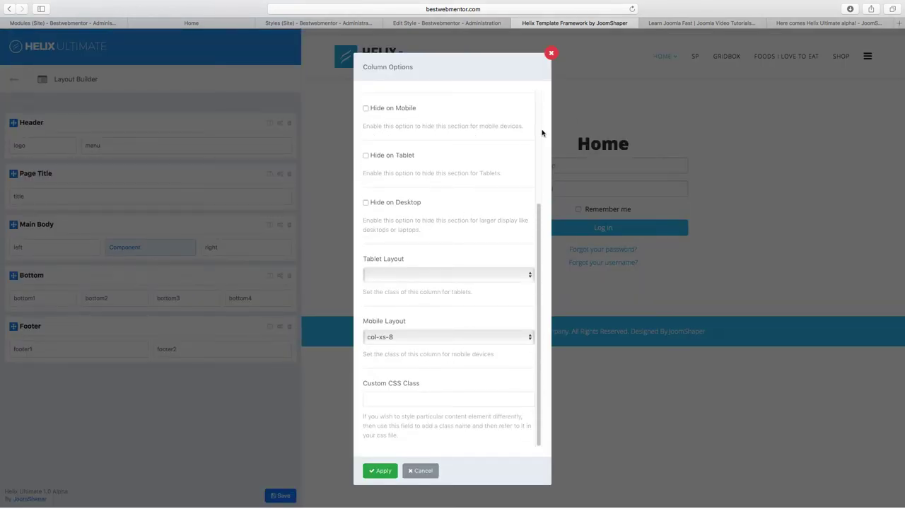
{"action": "left_click", "coordinate": [551, 53]}
- Move the right column ahead of Component in the Main Body row, and try to reorder the Header's logo column
{"action": "left_click_drag", "start_coordinate": [234, 247], "coordinate": [133, 244]}
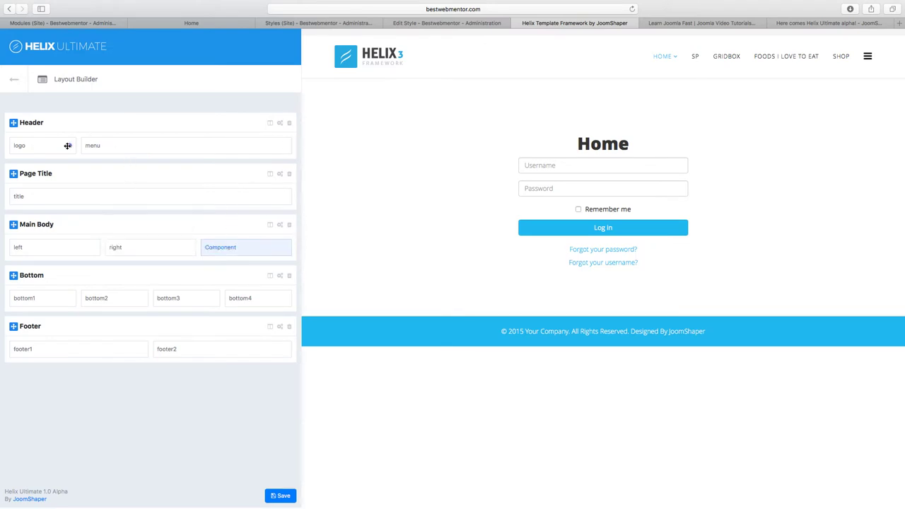
{"action": "left_click_drag", "start_coordinate": [63, 148], "coordinate": [239, 152]}
- View the column layouts offered for the Header row and compare them with the Add Columns choices of Helix3's Top Bar
{"action": "left_click", "coordinate": [270, 124]}
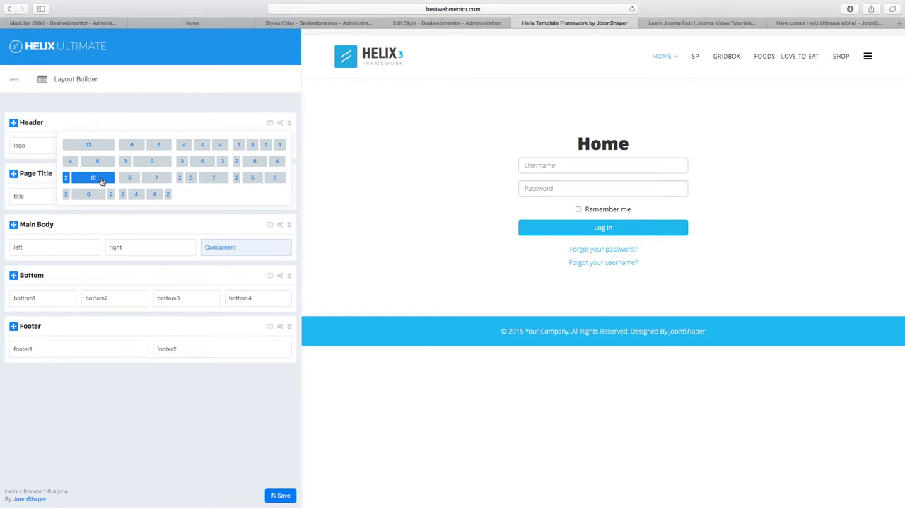
{"action": "left_click", "coordinate": [422, 24]}
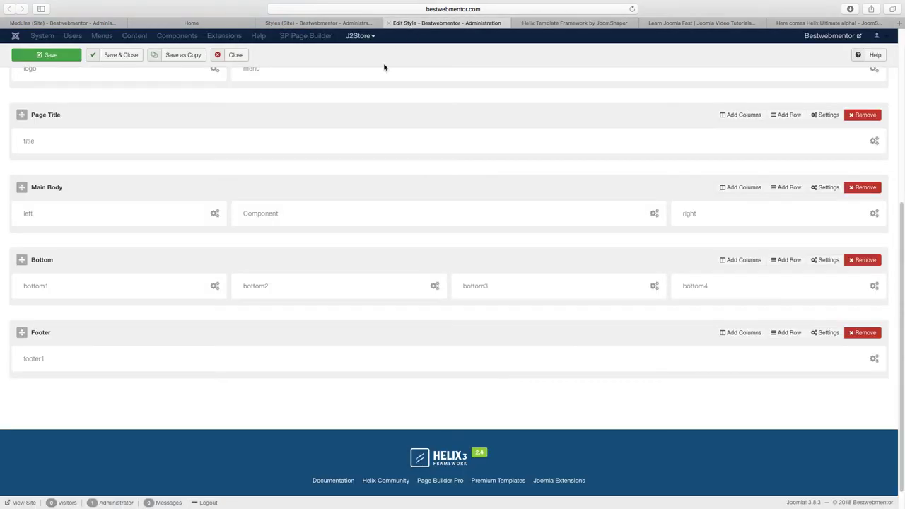
{"action": "scroll", "coordinate": [329, 99], "scroll_direction": "up", "scroll_amount": 5}
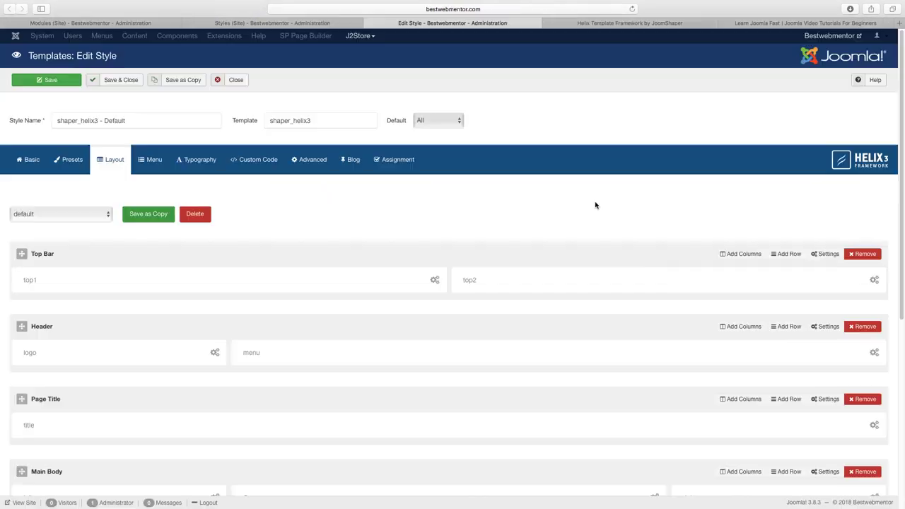
{"action": "mouse_move", "coordinate": [737, 257]}
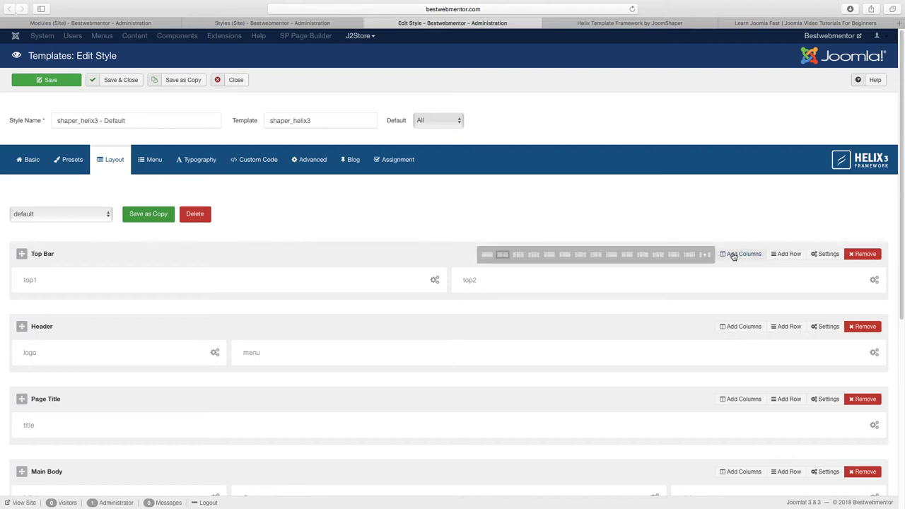
- Return to the Helix Ultimate layout and look at the Header's Row Options without changing anything
{"action": "left_click", "coordinate": [576, 23]}
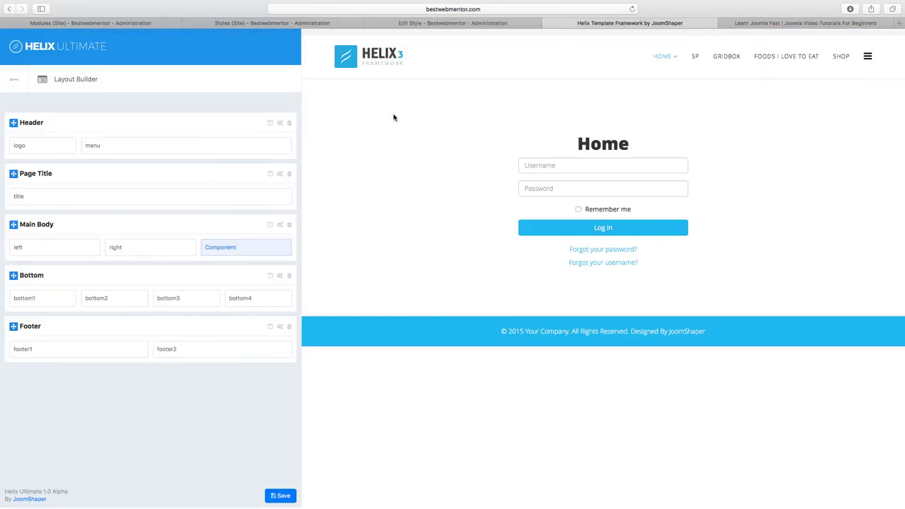
{"action": "left_click", "coordinate": [279, 124]}
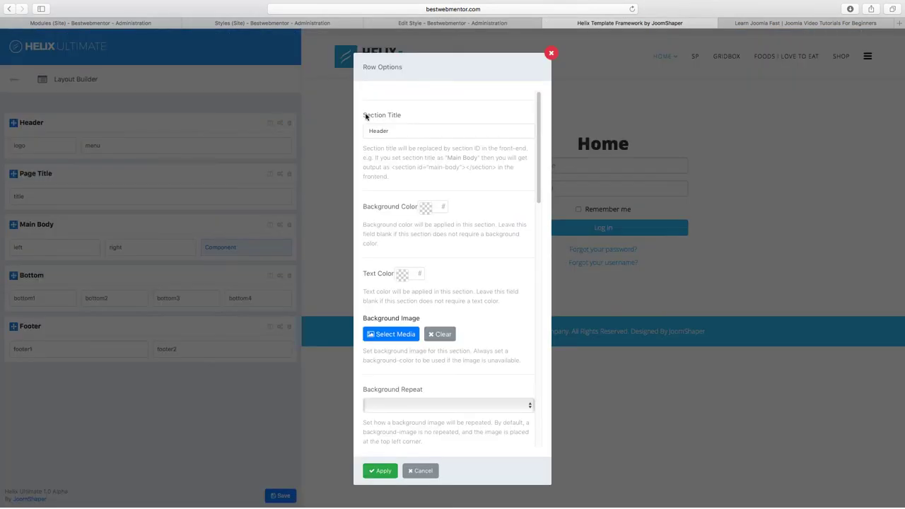
{"action": "left_click", "coordinate": [552, 55]}
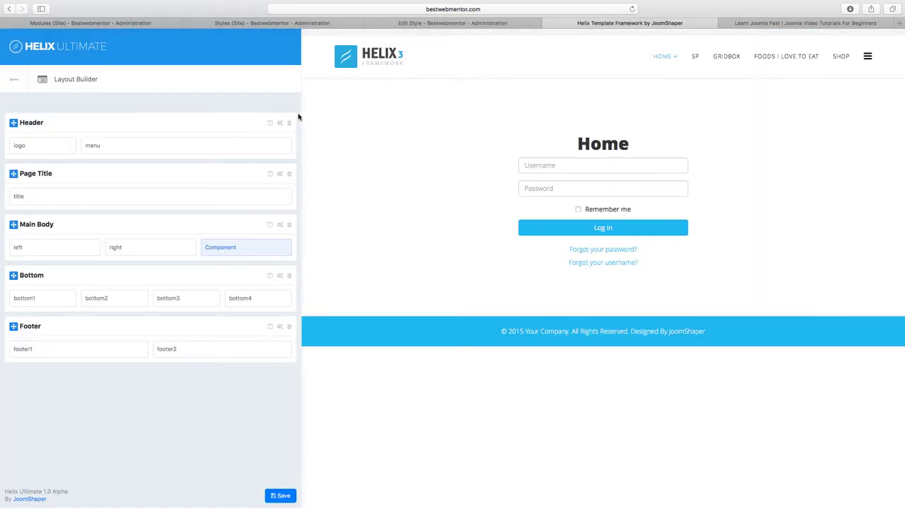
- Display the Header's column layout choices again and check Helix3's Top Bar layouts, including 2,4,4,2
{"action": "left_click", "coordinate": [272, 125]}
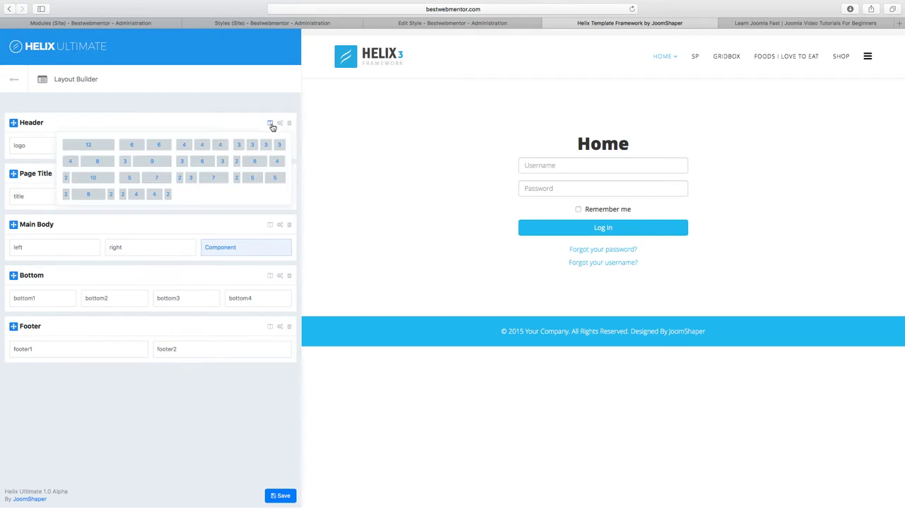
{"action": "left_click", "coordinate": [369, 23]}
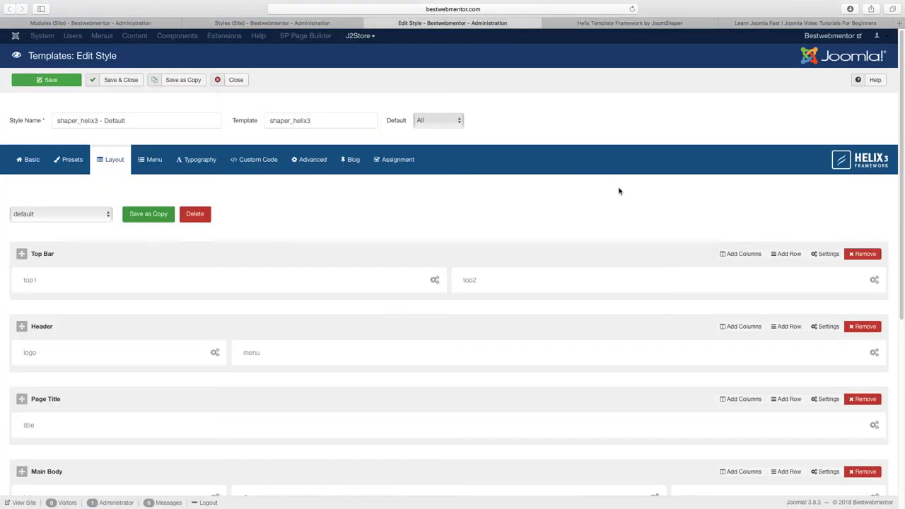
{"action": "left_click", "coordinate": [732, 256]}
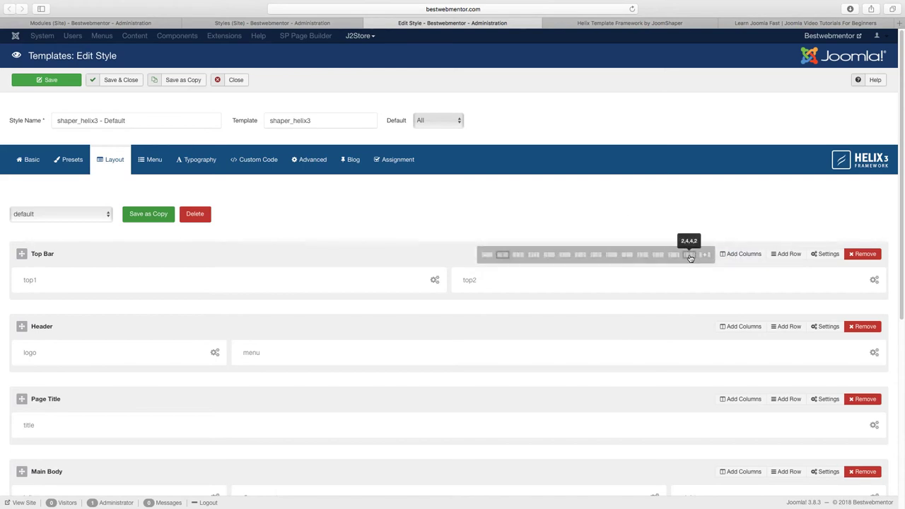
- In the Helix Ultimate layout, switch the Header row to a single 12 column and finally to a 5 and 7 split
{"action": "left_click", "coordinate": [587, 25]}
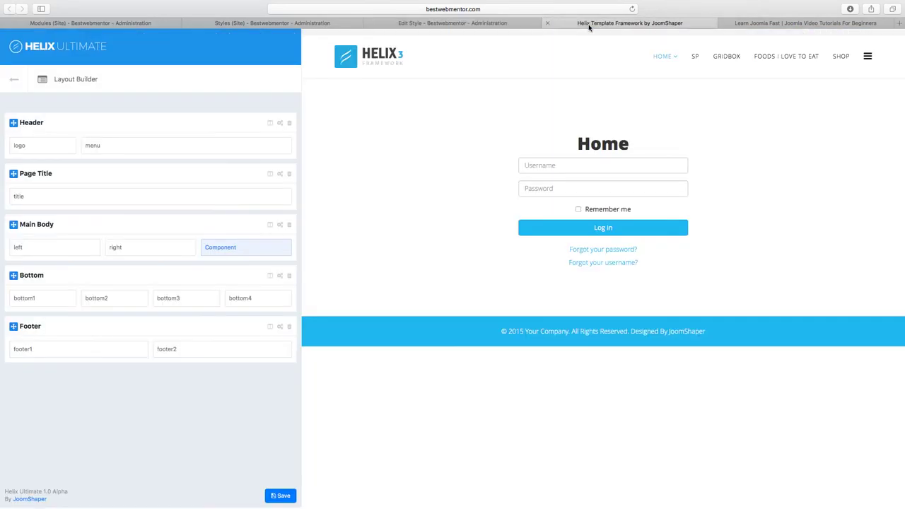
{"action": "left_click", "coordinate": [271, 124]}
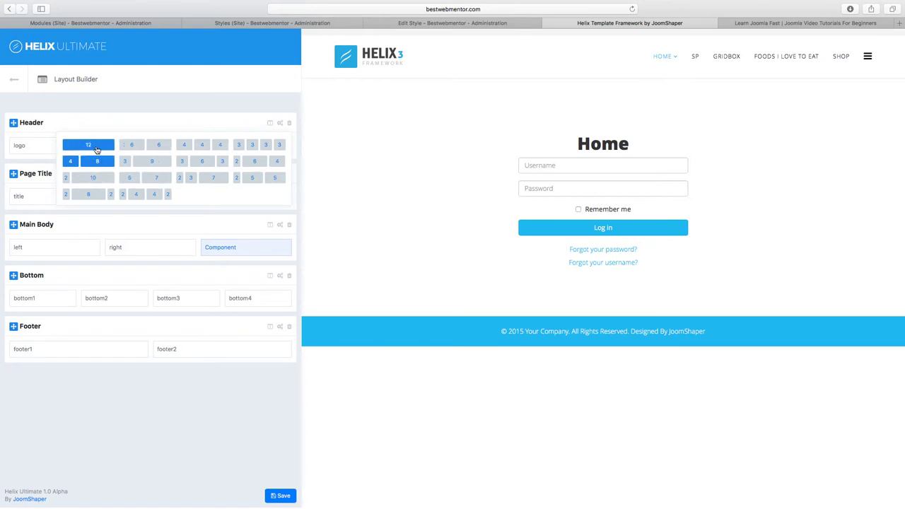
{"action": "left_click", "coordinate": [86, 144]}
{"action": "left_click", "coordinate": [154, 172]}
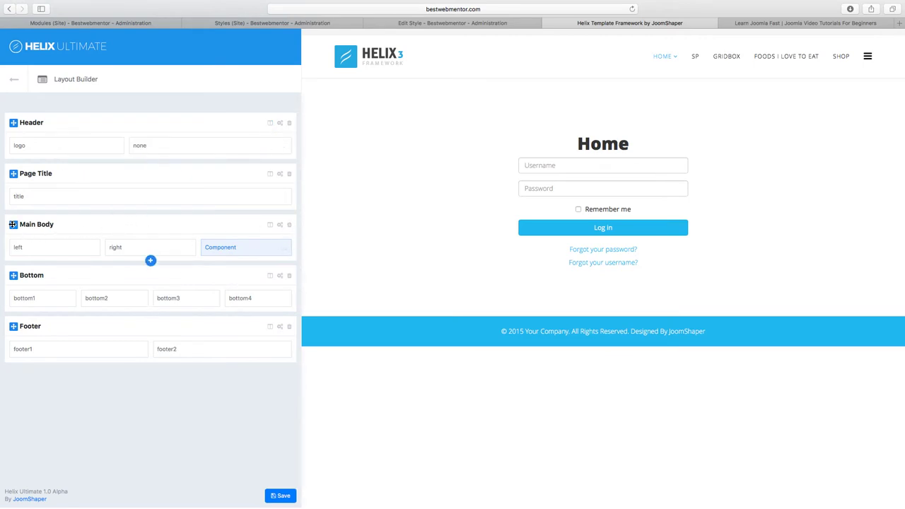
- Move the Main Body row above the Header and the Bottom row above Main Body, and try moving the Footer row
{"action": "left_click_drag", "start_coordinate": [13, 224], "coordinate": [5, 124]}
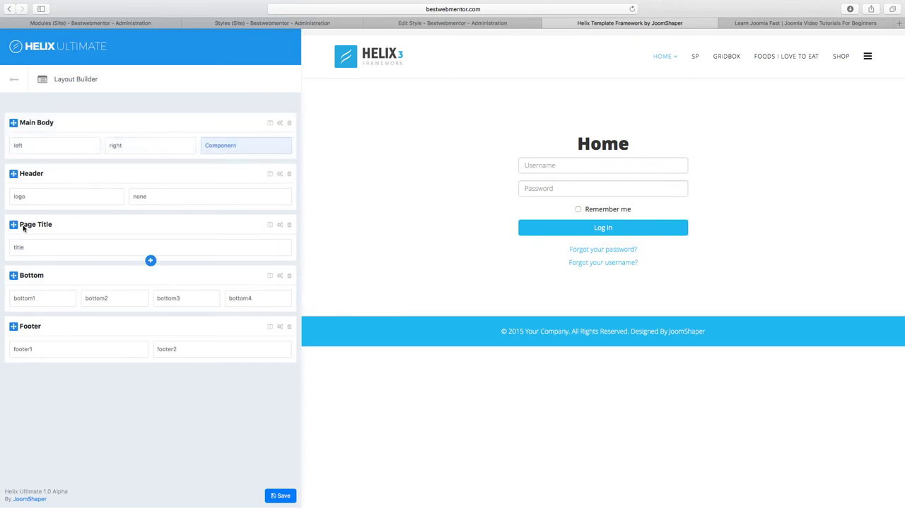
{"action": "left_click_drag", "start_coordinate": [12, 275], "coordinate": [7, 125]}
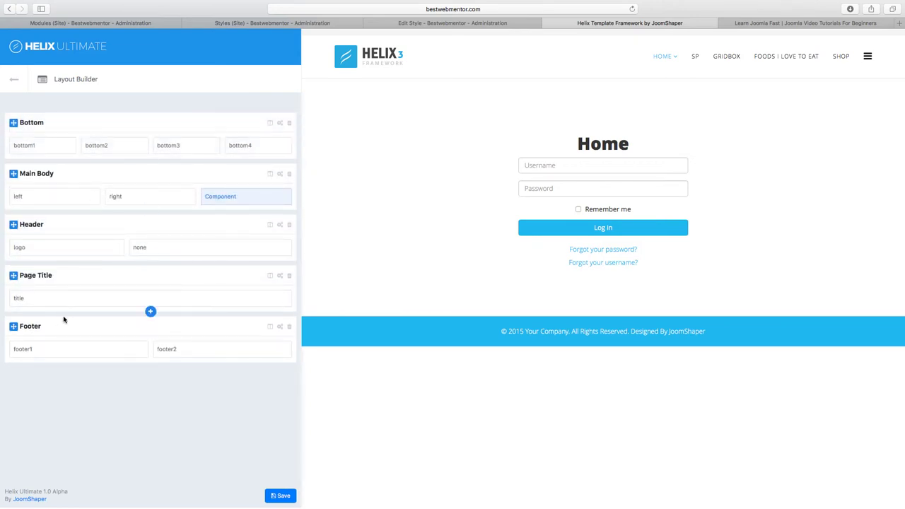
{"action": "left_click_drag", "start_coordinate": [15, 327], "coordinate": [74, 323]}
- Examine the Footer's Row Options, from section title and background settings to link colours and device visibility, and close them unchanged
{"action": "left_click", "coordinate": [280, 327]}
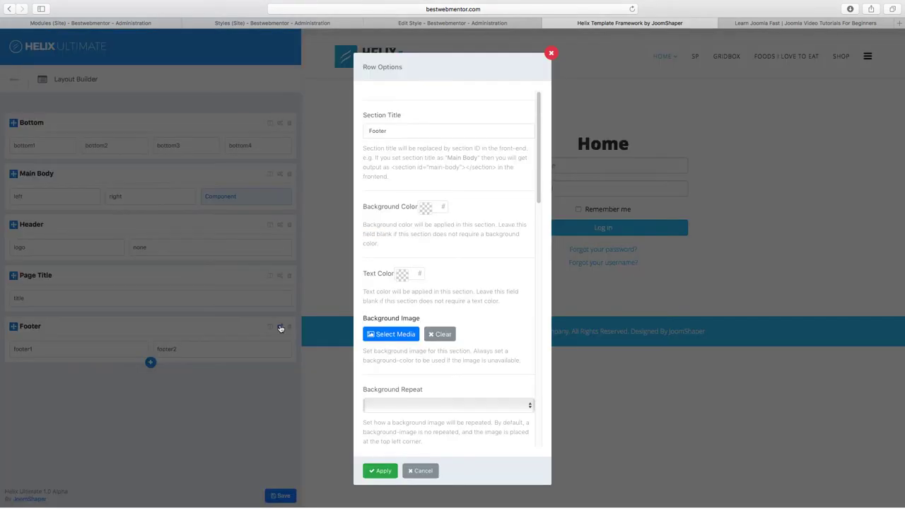
{"action": "left_click_drag", "start_coordinate": [408, 131], "coordinate": [359, 130]}
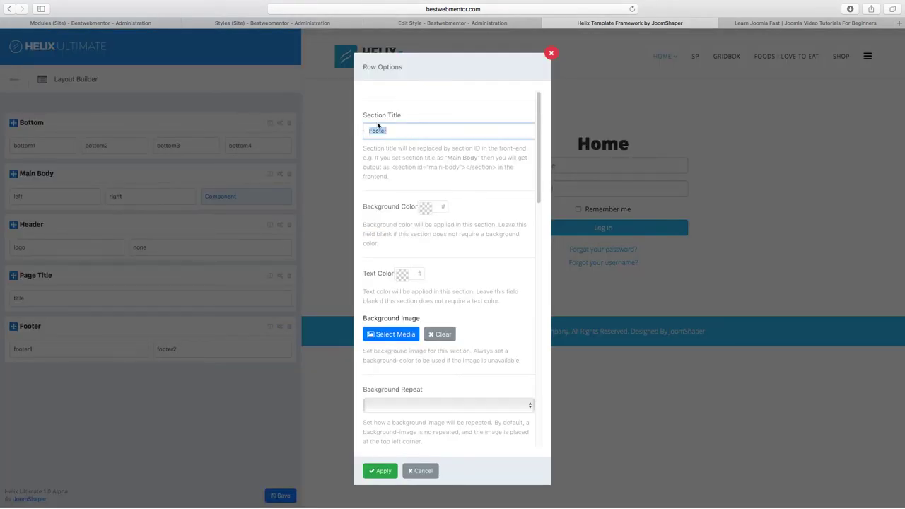
{"action": "left_click", "coordinate": [405, 131]}
{"action": "scroll", "coordinate": [421, 283], "scroll_direction": "down", "scroll_amount": 5}
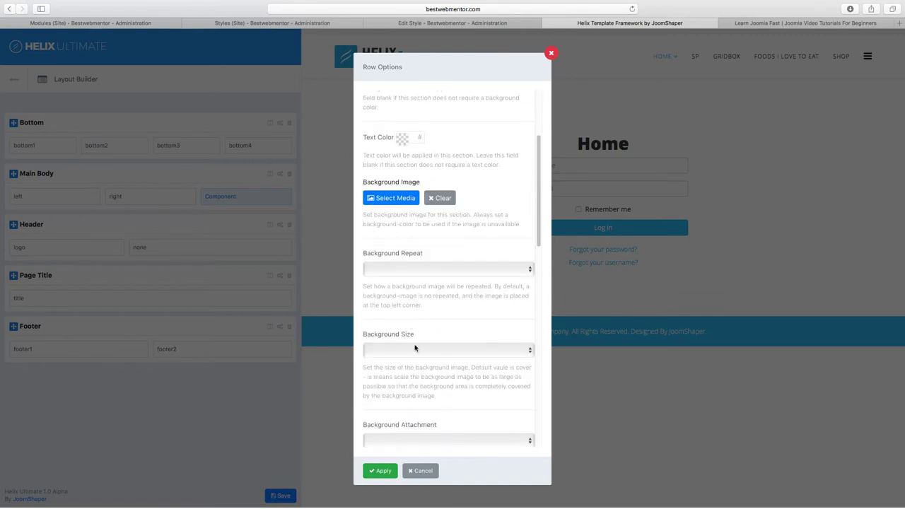
{"action": "scroll", "coordinate": [417, 344], "scroll_direction": "down", "scroll_amount": 3}
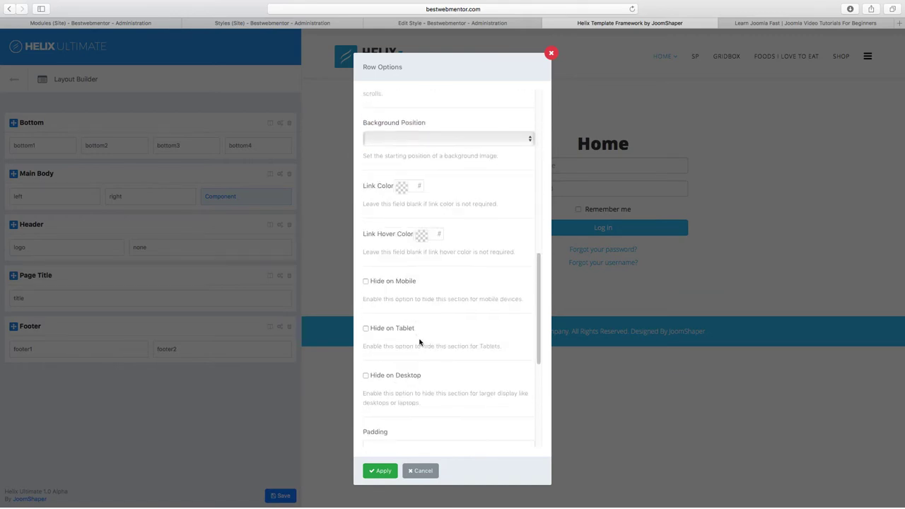
{"action": "left_click", "coordinate": [551, 53]}
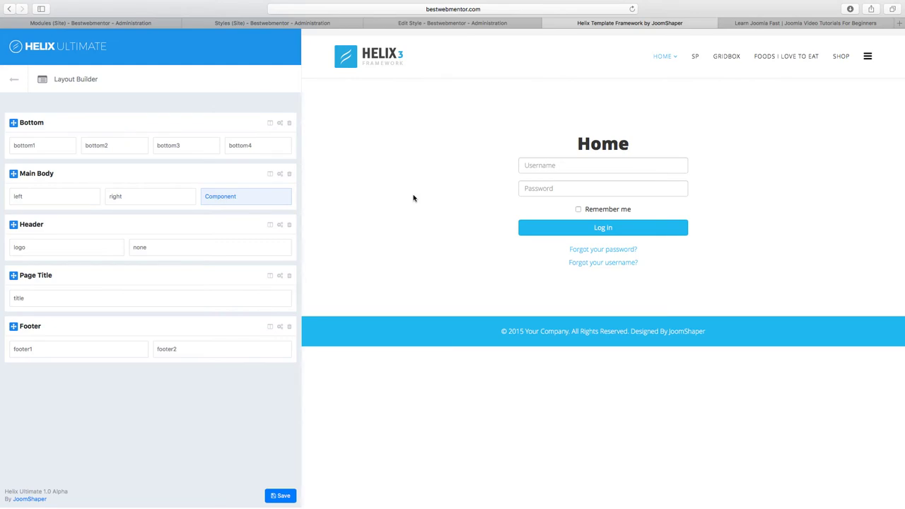
- Leave the Layout Builder, open the Navigation settings and view the menus available for the Mega Menu, keeping Main Menu
{"action": "left_click", "coordinate": [13, 79]}
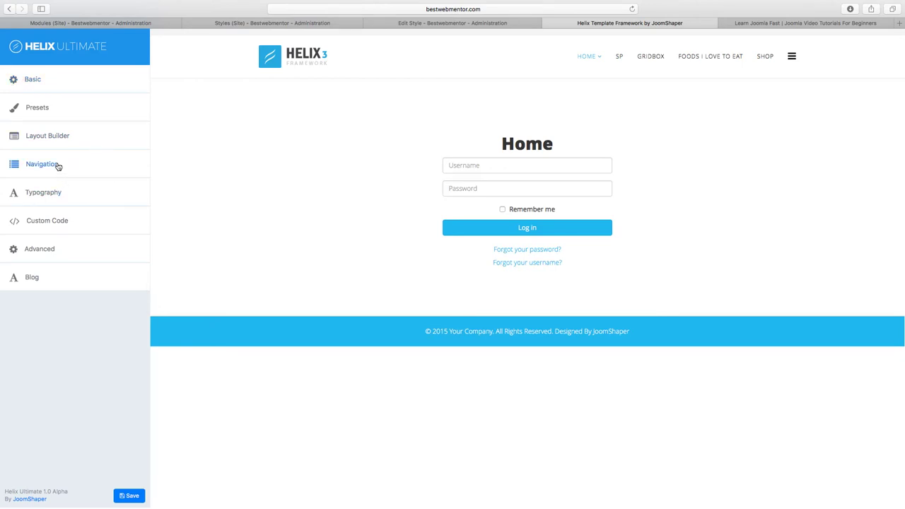
{"action": "left_click", "coordinate": [58, 171]}
{"action": "left_click", "coordinate": [66, 148]}
{"action": "left_click", "coordinate": [81, 180]}
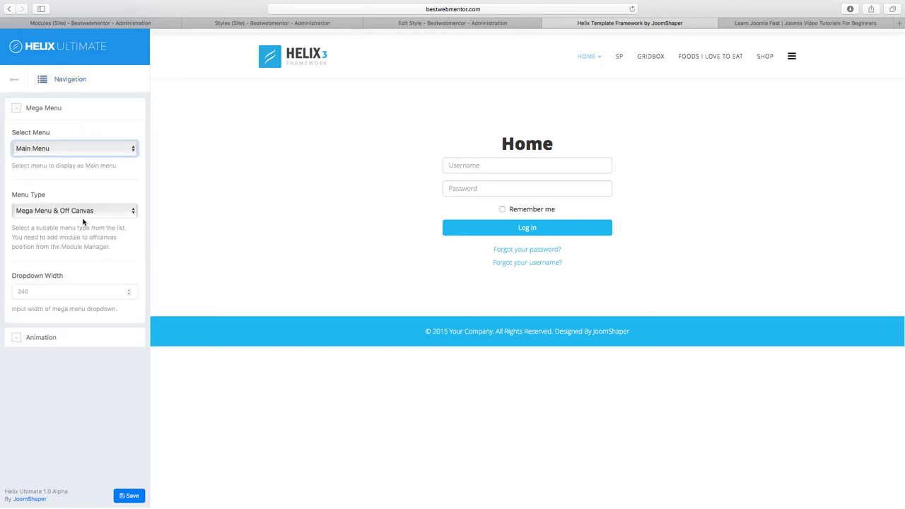
- View the Menu Type choices, keeping Mega Menu & Off Canvas, and open and close the off-canvas menu in the site preview
{"action": "left_click", "coordinate": [85, 212]}
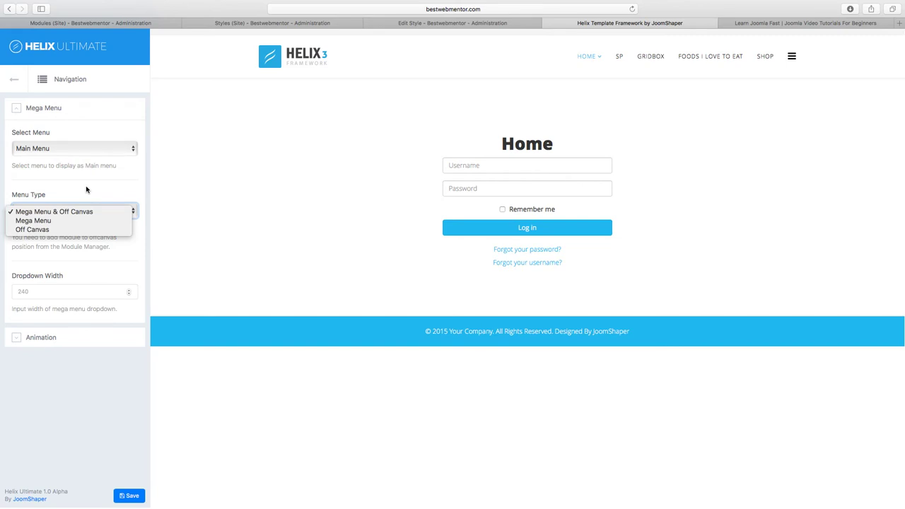
{"action": "left_click", "coordinate": [86, 190]}
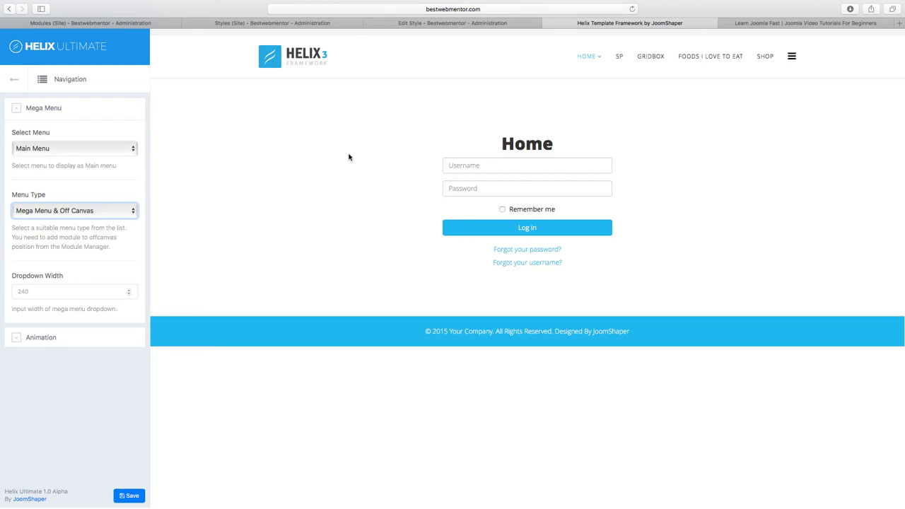
{"action": "left_click", "coordinate": [792, 60]}
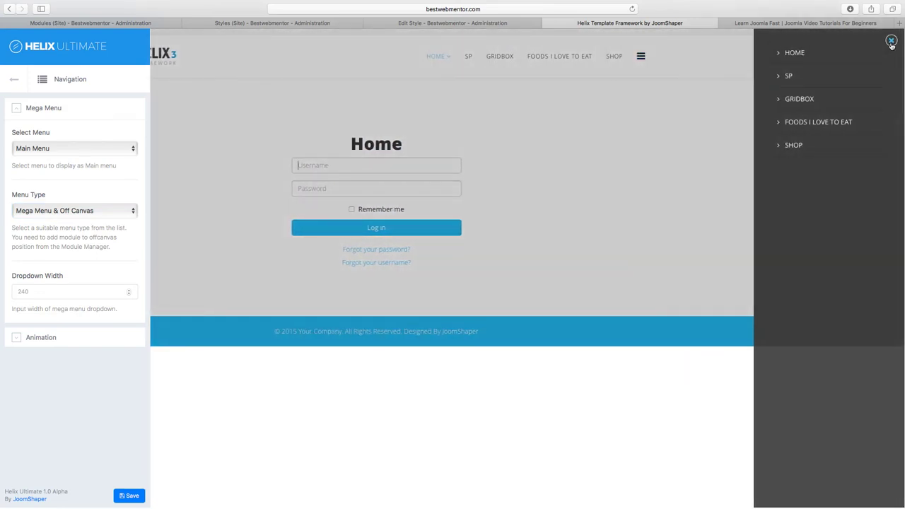
{"action": "left_click", "coordinate": [890, 36]}
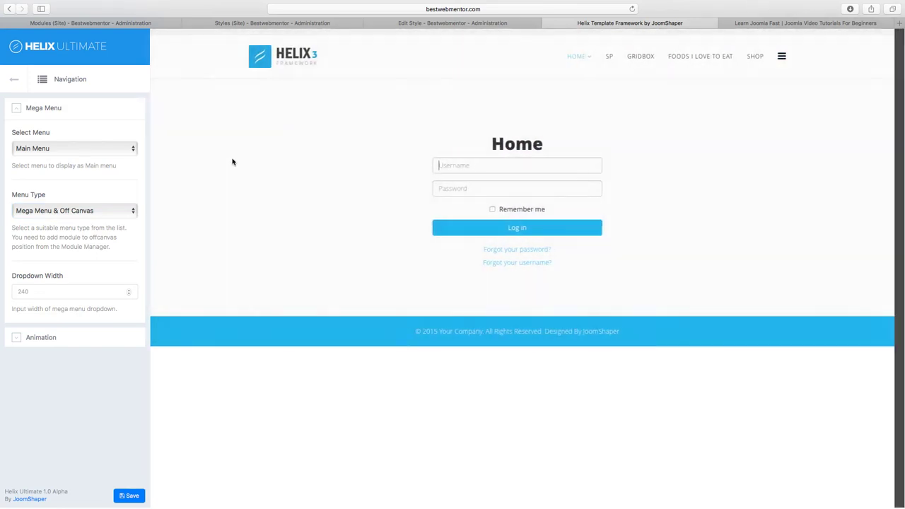
- Return to the main option list and open the Typography settings to examine the Body Font options
{"action": "left_click", "coordinate": [15, 79]}
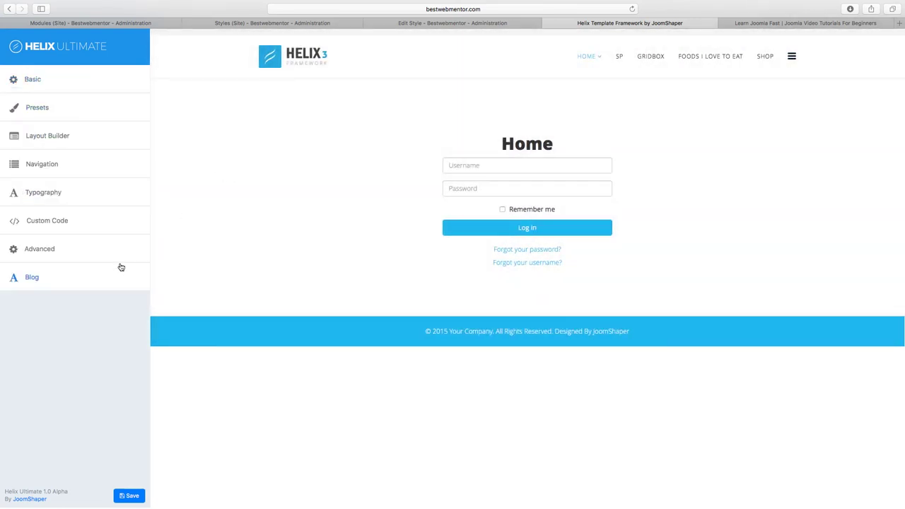
{"action": "left_click", "coordinate": [44, 195]}
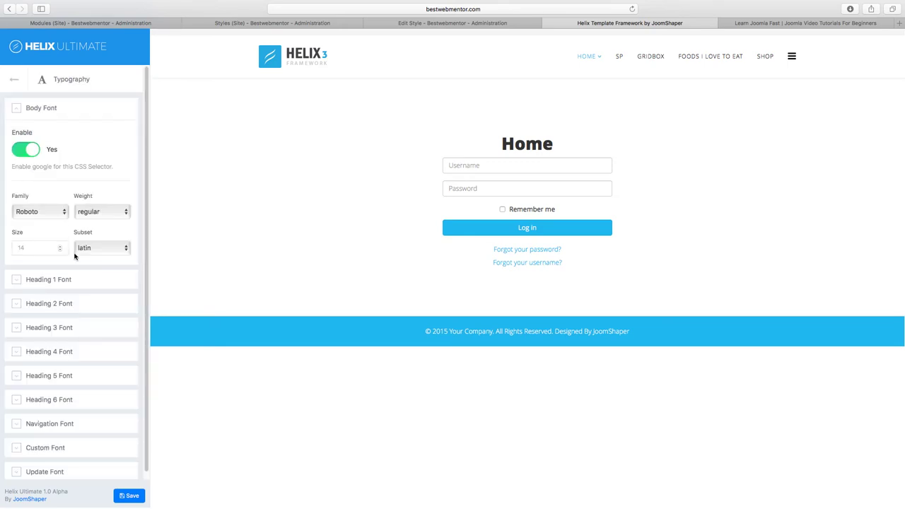
- Open the Heading 1 Font options and try its Enable switch on and off again
{"action": "scroll", "coordinate": [96, 291], "scroll_direction": "down", "scroll_amount": 1}
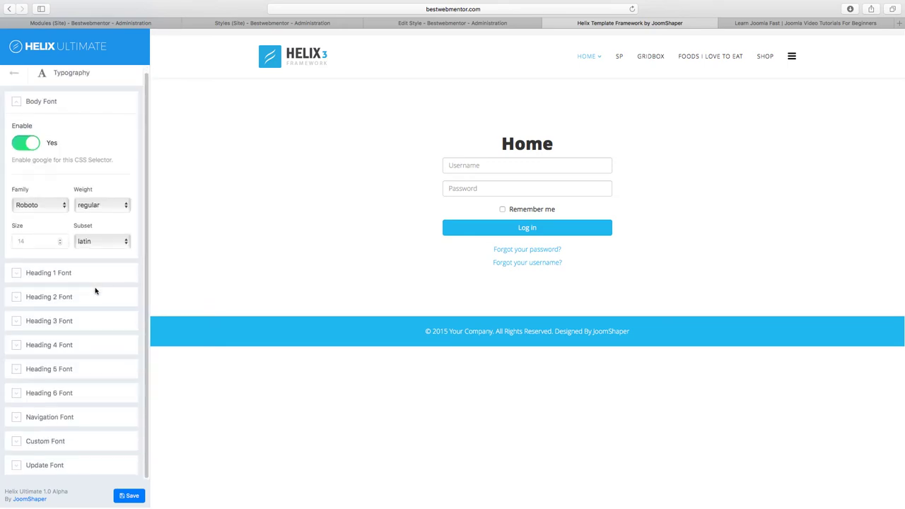
{"action": "left_click", "coordinate": [17, 273]}
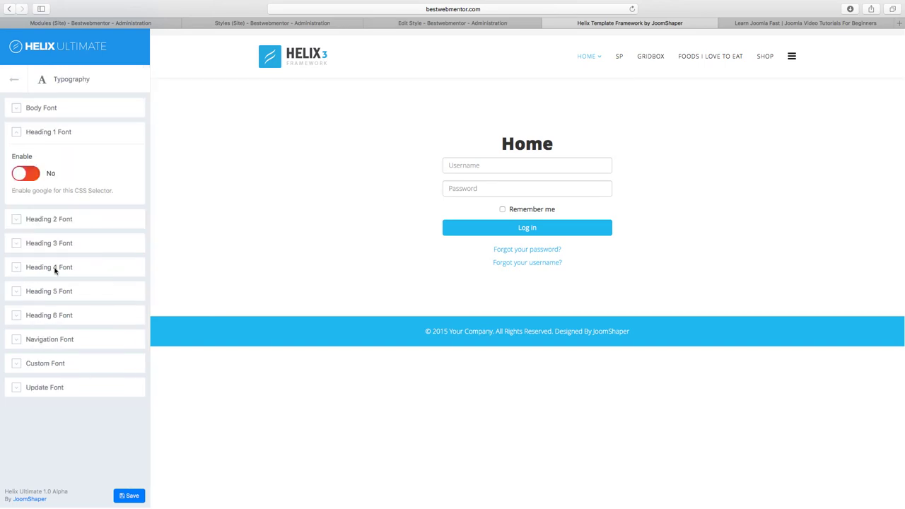
{"action": "left_click", "coordinate": [33, 177]}
{"action": "left_click", "coordinate": [20, 174]}
- View the Heading 2 and Heading 3 Font options, browsing Heading 3's family and weight choices while keeping ABeeZee and regular
{"action": "left_click", "coordinate": [17, 220]}
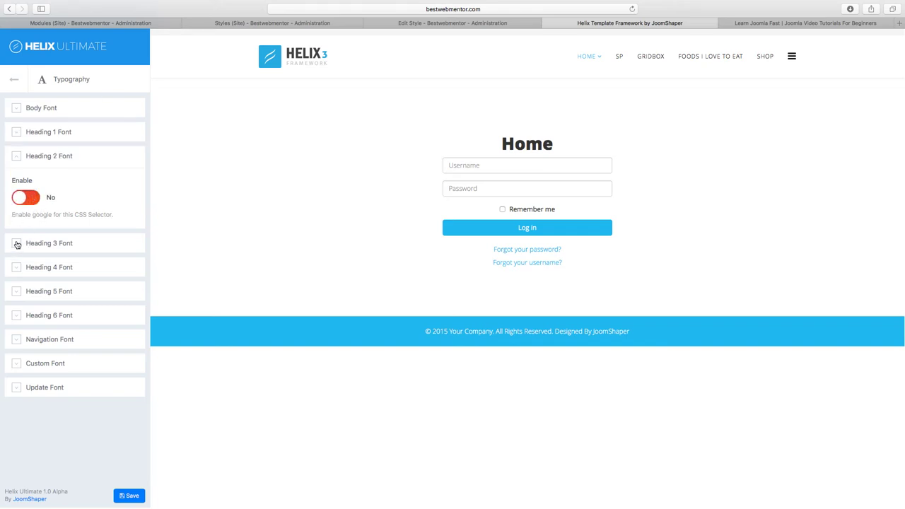
{"action": "left_click", "coordinate": [17, 244]}
{"action": "scroll", "coordinate": [68, 281], "scroll_direction": "down", "scroll_amount": 1}
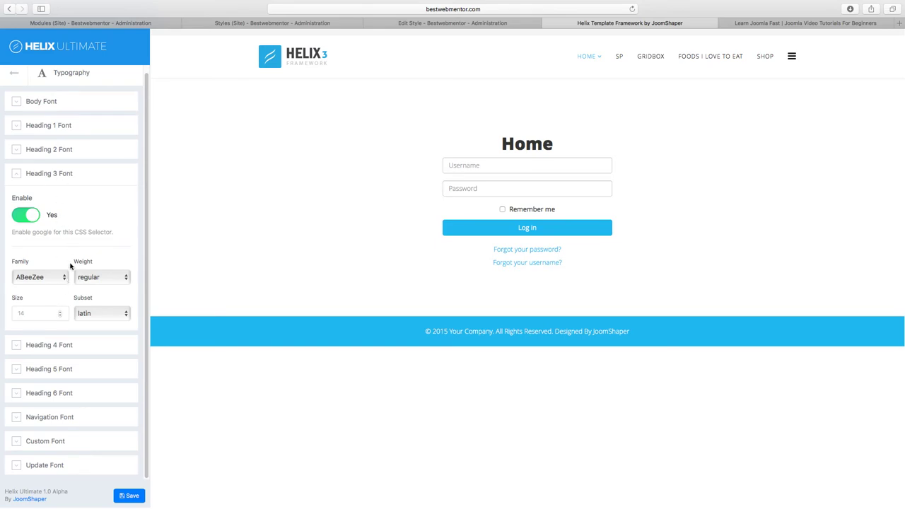
{"action": "left_click", "coordinate": [53, 280]}
{"action": "scroll", "coordinate": [77, 335], "scroll_direction": "down", "scroll_amount": 5}
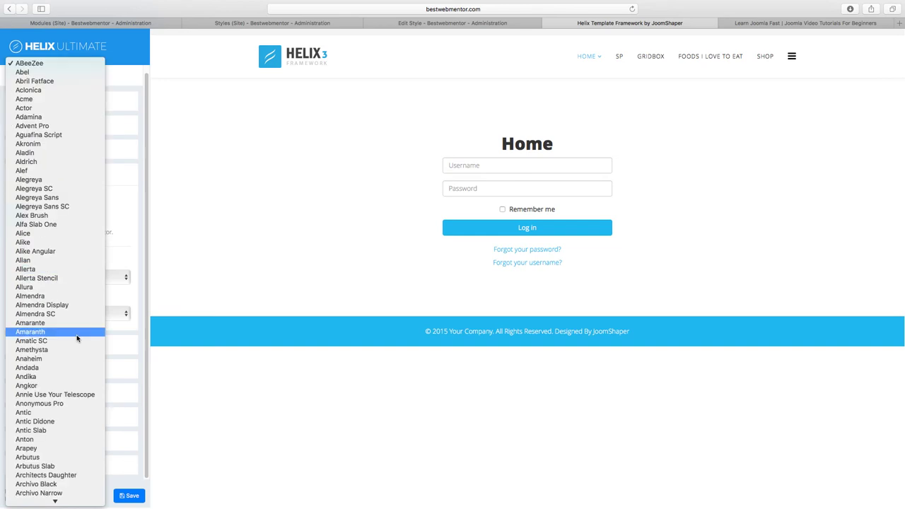
{"action": "left_click", "coordinate": [118, 251]}
{"action": "left_click", "coordinate": [110, 278]}
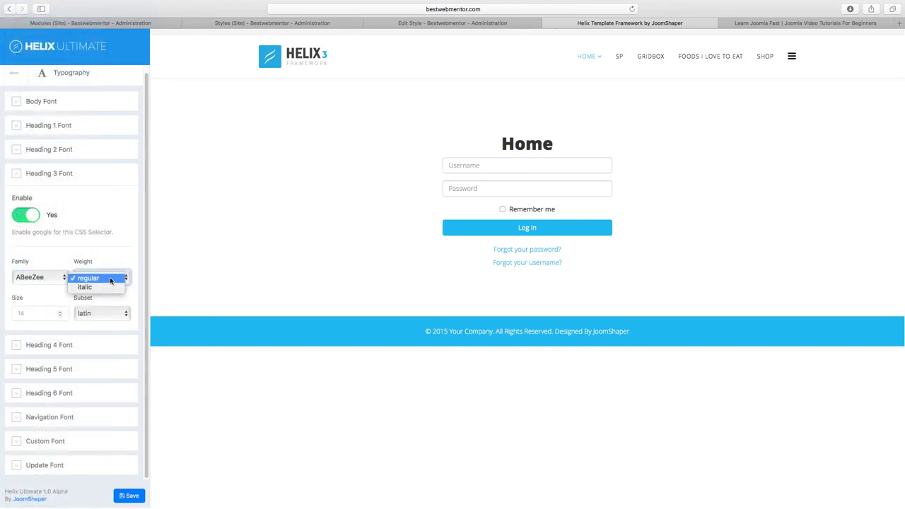
{"action": "left_click", "coordinate": [116, 260]}
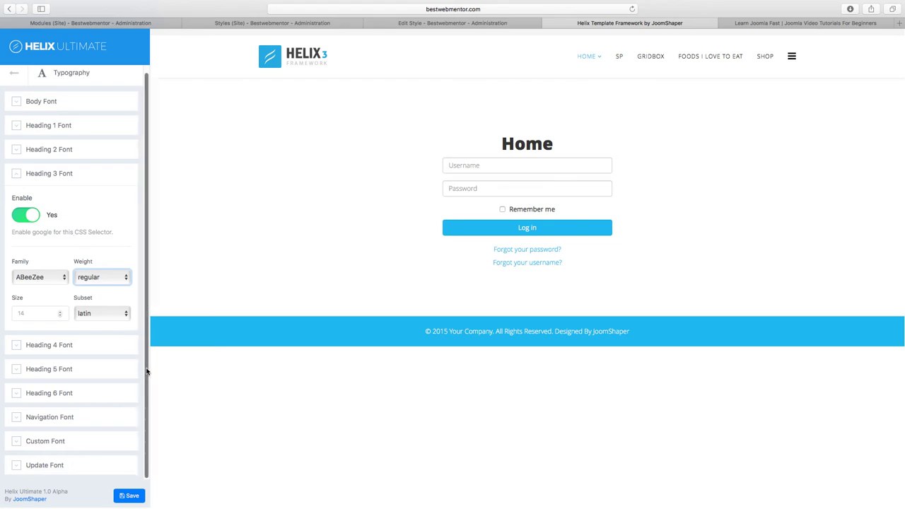
- View the Custom Font and Update Font options, and return to the main option list
{"action": "left_click", "coordinate": [68, 444]}
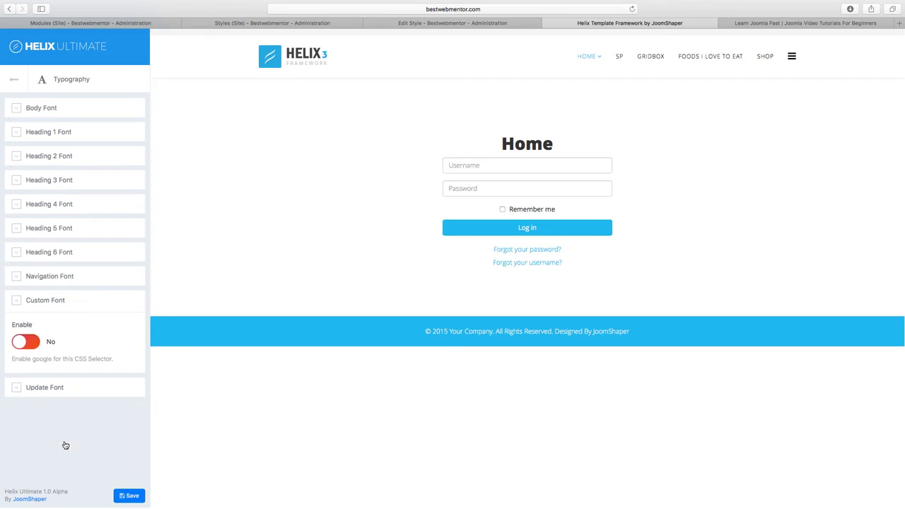
{"action": "left_click", "coordinate": [57, 390]}
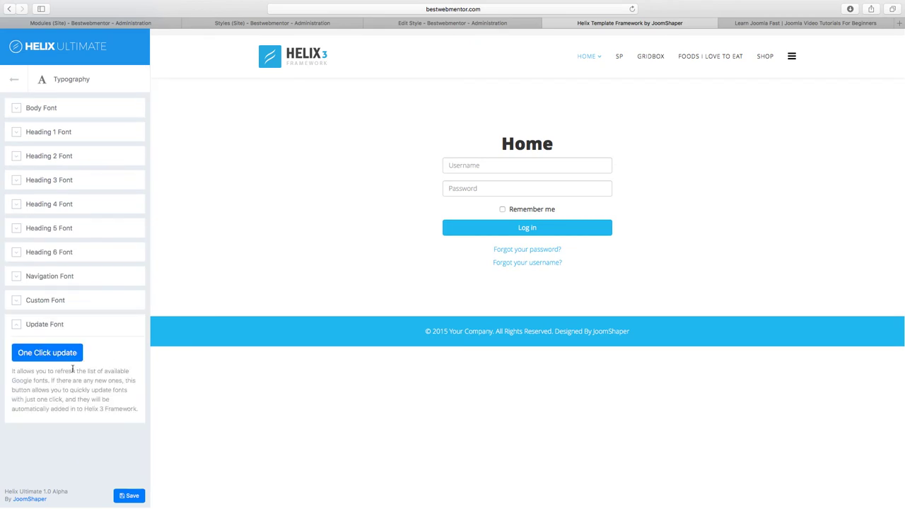
{"action": "left_click", "coordinate": [13, 79]}
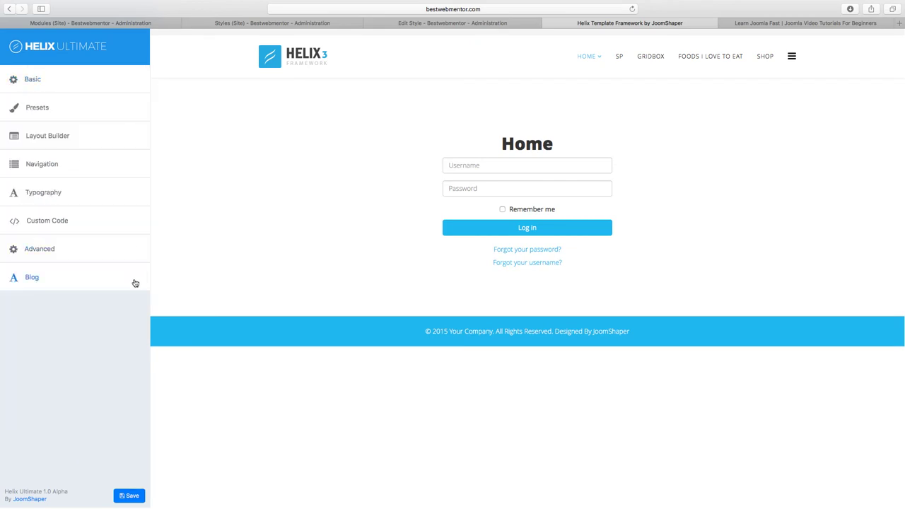
- Examine the Custom Code fields for head, body, CSS and JavaScript code, and return to the main option list
{"action": "left_click", "coordinate": [52, 223]}
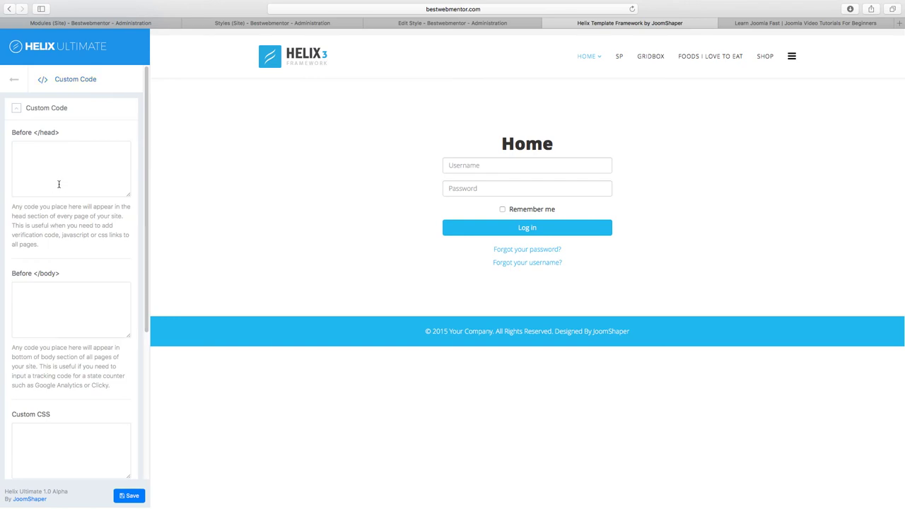
{"action": "scroll", "coordinate": [93, 324], "scroll_direction": "down", "scroll_amount": 5}
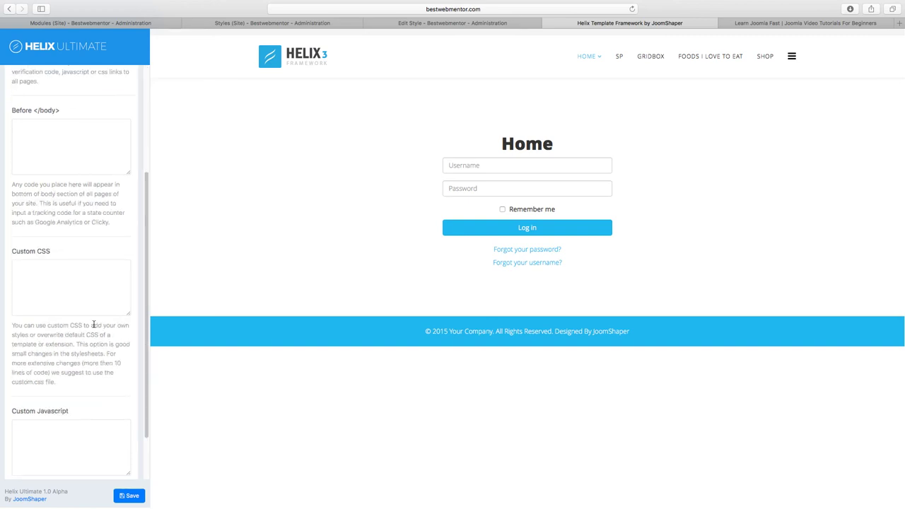
{"action": "scroll", "coordinate": [94, 337], "scroll_direction": "down", "scroll_amount": 2}
{"action": "scroll", "coordinate": [99, 382], "scroll_direction": "up", "scroll_amount": 8}
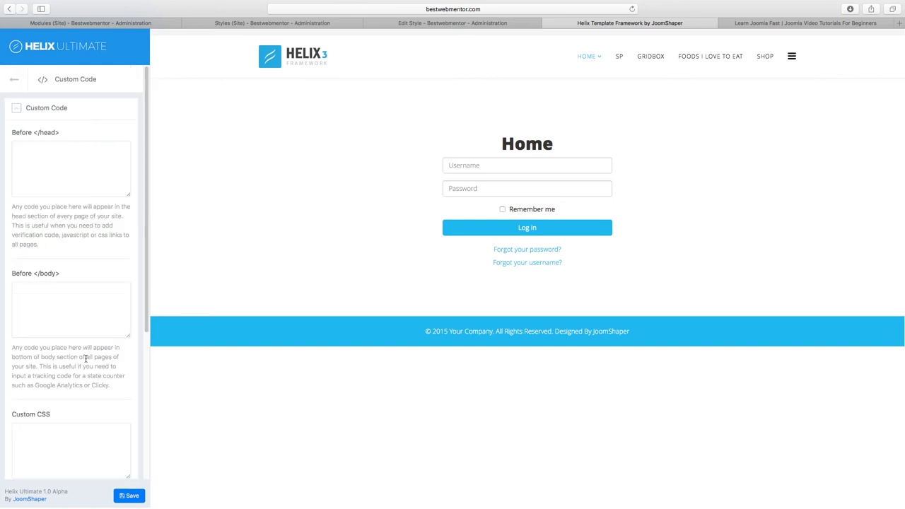
{"action": "left_click", "coordinate": [17, 80]}
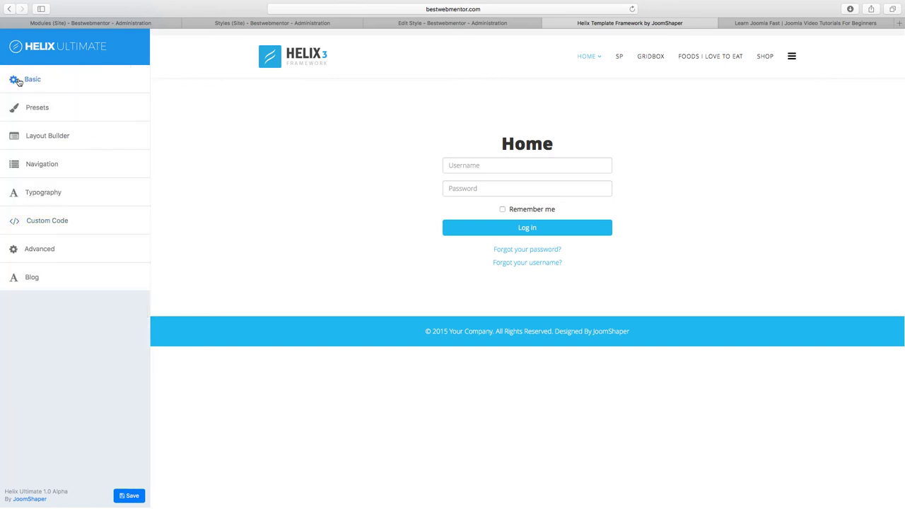
- View the Compression and Import & Export options in the Advanced settings, and return to the main option list
{"action": "left_click", "coordinate": [45, 250]}
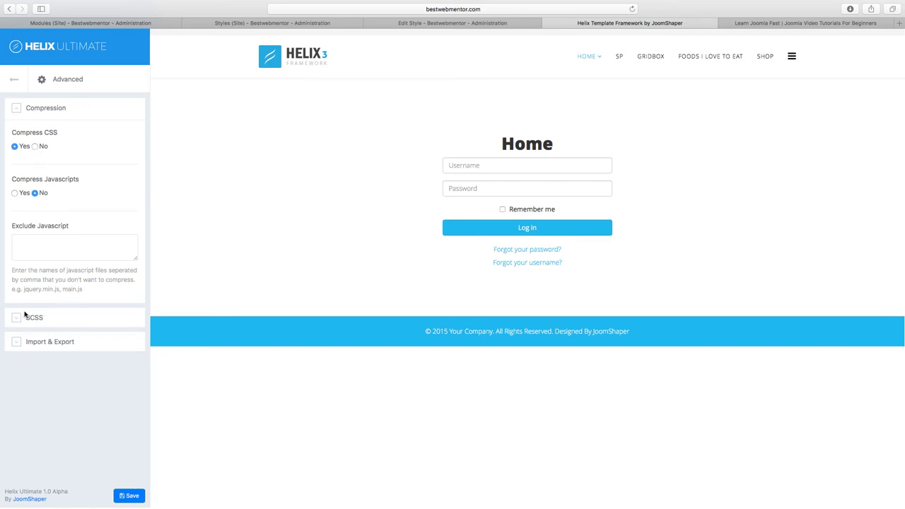
{"action": "left_click", "coordinate": [63, 343]}
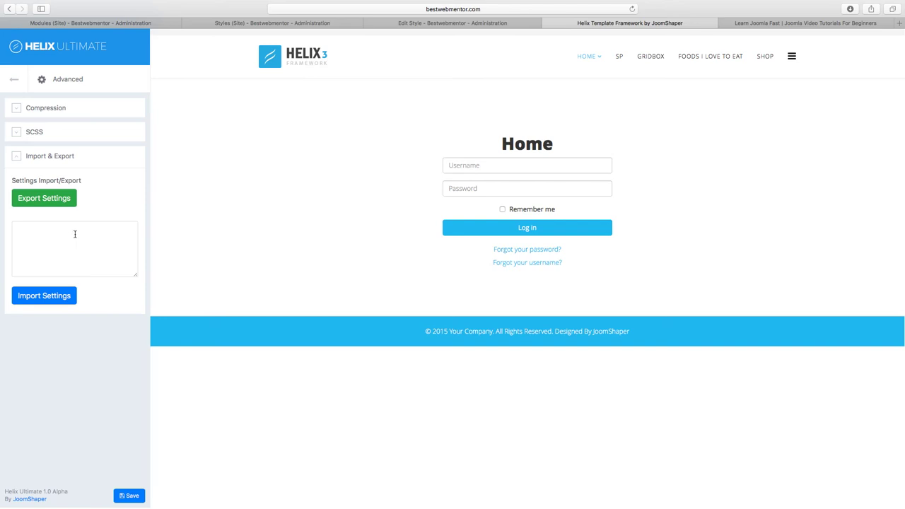
{"action": "left_click", "coordinate": [14, 85]}
- Open the Blog settings and compare their image options with the Blog settings of the shaper_helix3 style
{"action": "left_click", "coordinate": [39, 283]}
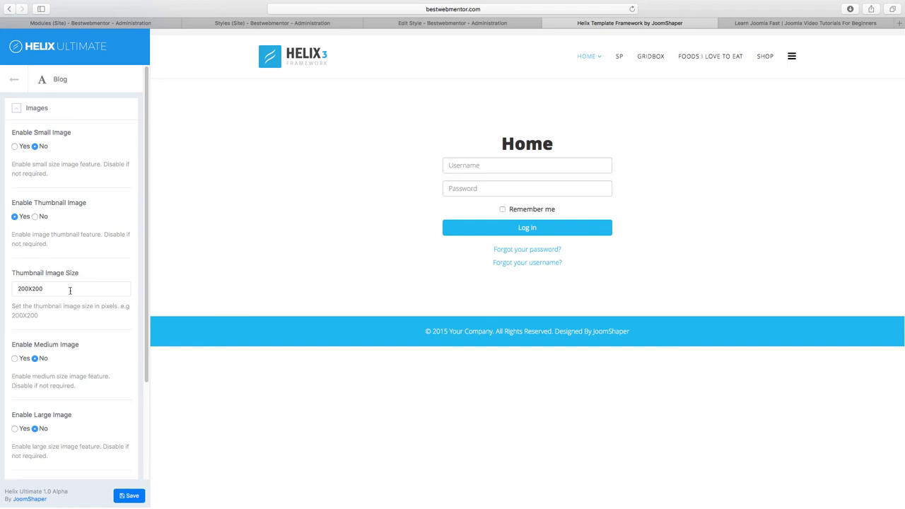
{"action": "left_click", "coordinate": [426, 24]}
{"action": "left_click", "coordinate": [357, 169]}
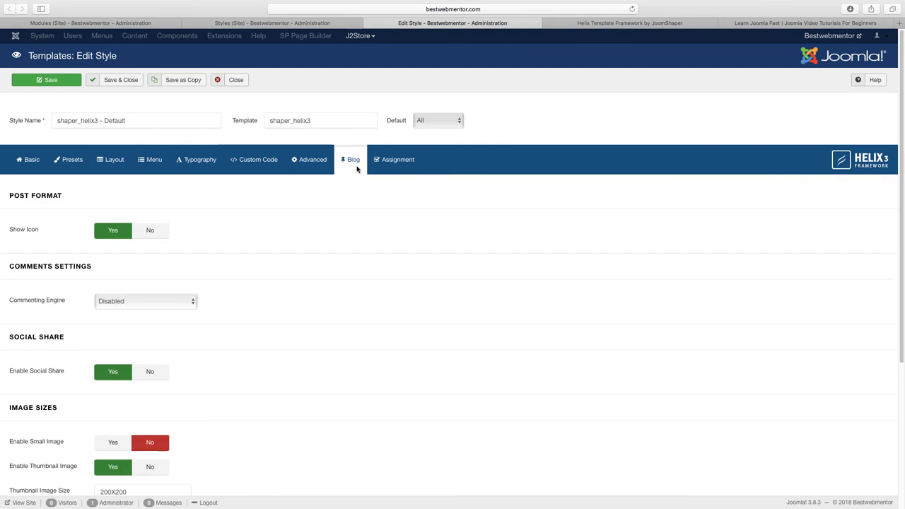
{"action": "scroll", "coordinate": [407, 309], "scroll_direction": "down", "scroll_amount": 5}
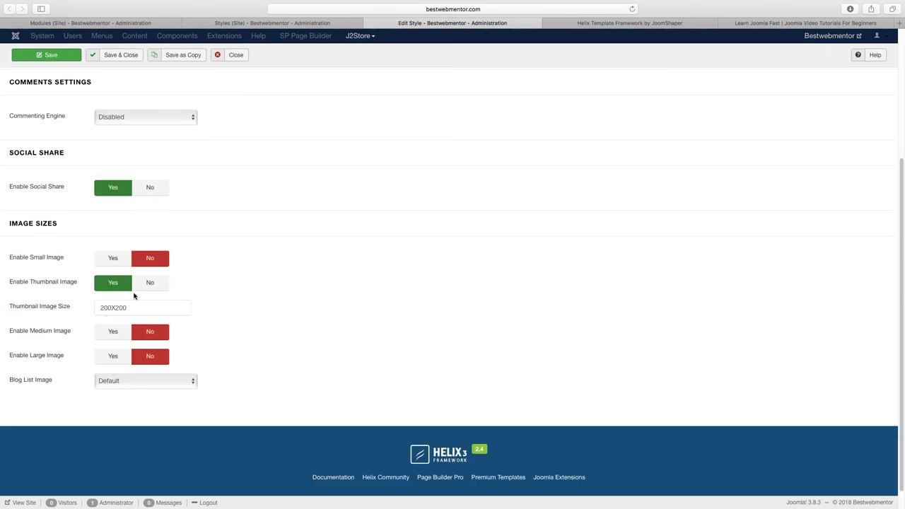
{"action": "scroll", "coordinate": [139, 307], "scroll_direction": "up", "scroll_amount": 1}
{"action": "scroll", "coordinate": [139, 307], "scroll_direction": "up", "scroll_amount": 2}
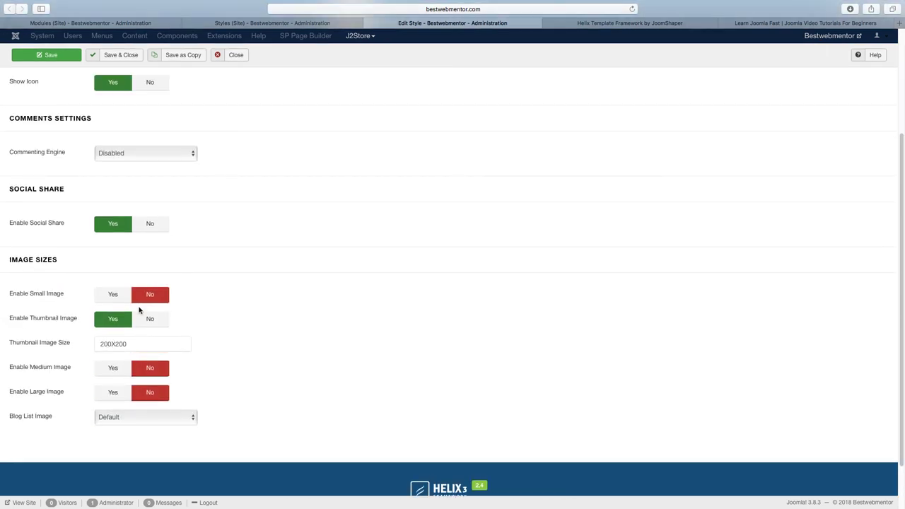
{"action": "left_click", "coordinate": [590, 24]}
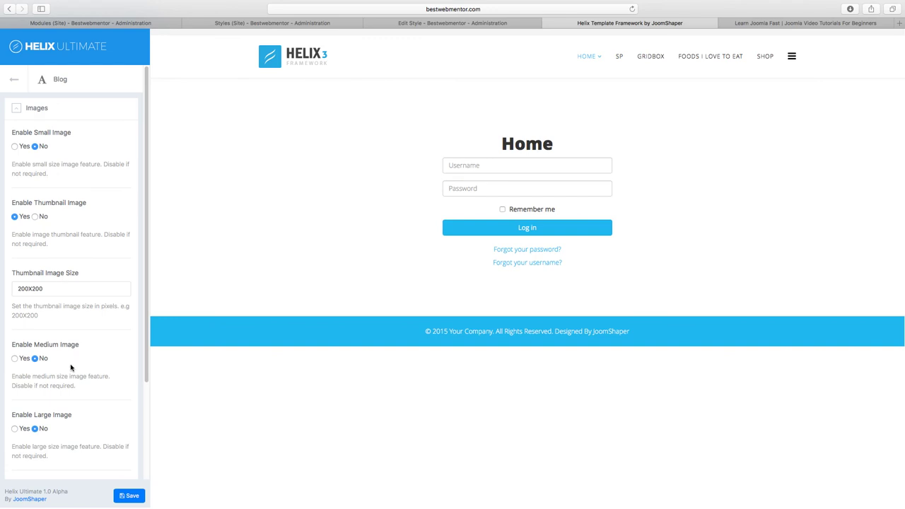
{"action": "left_click", "coordinate": [473, 24]}
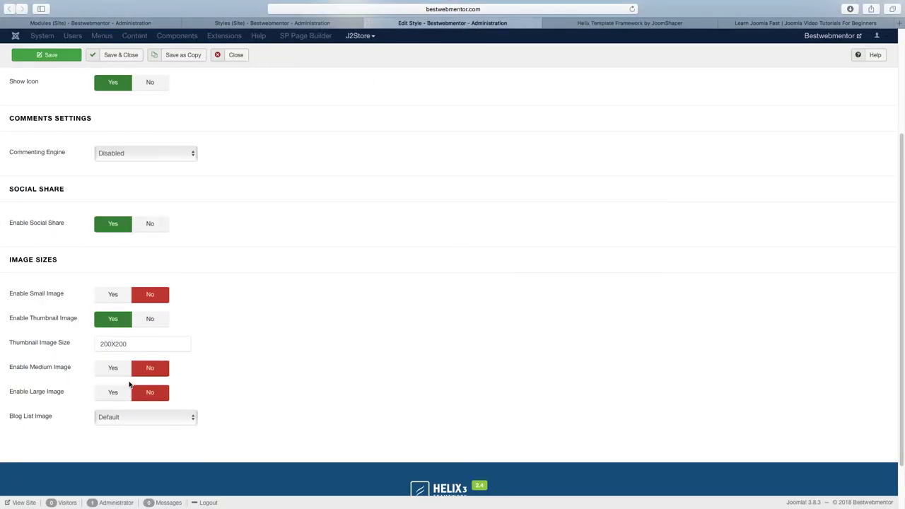
{"action": "left_click", "coordinate": [603, 23]}
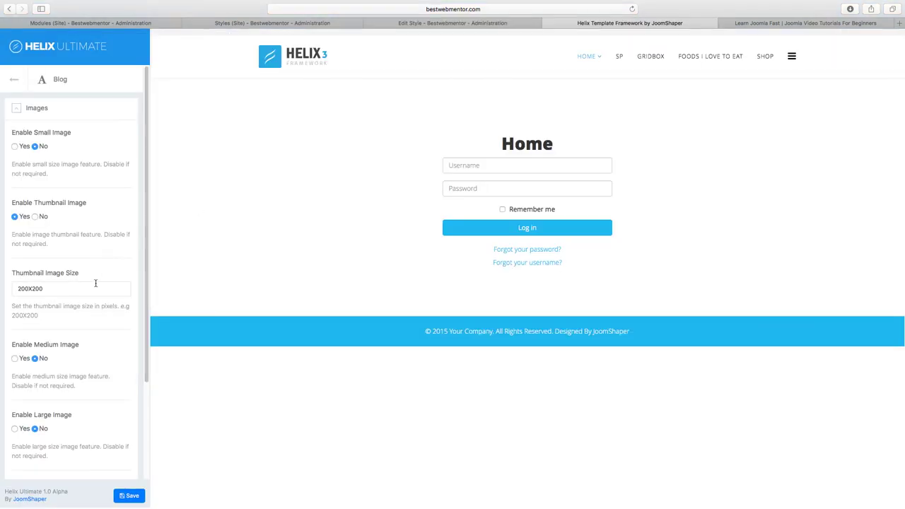
- Look through the Blog image options and the Blog List Image choices, keeping Default
{"action": "scroll", "coordinate": [95, 286], "scroll_direction": "down", "scroll_amount": 3}
{"action": "left_click", "coordinate": [89, 379]}
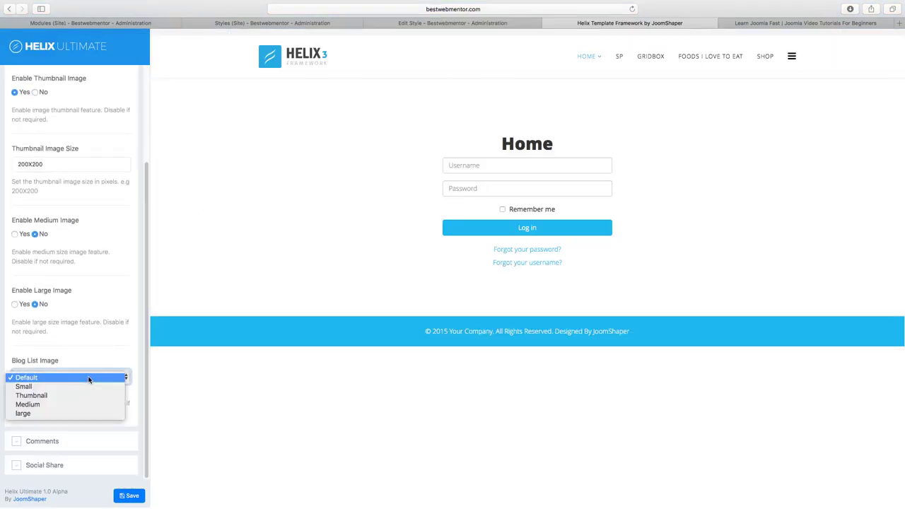
{"action": "left_click", "coordinate": [97, 276]}
{"action": "scroll", "coordinate": [97, 277], "scroll_direction": "up", "scroll_amount": 4}
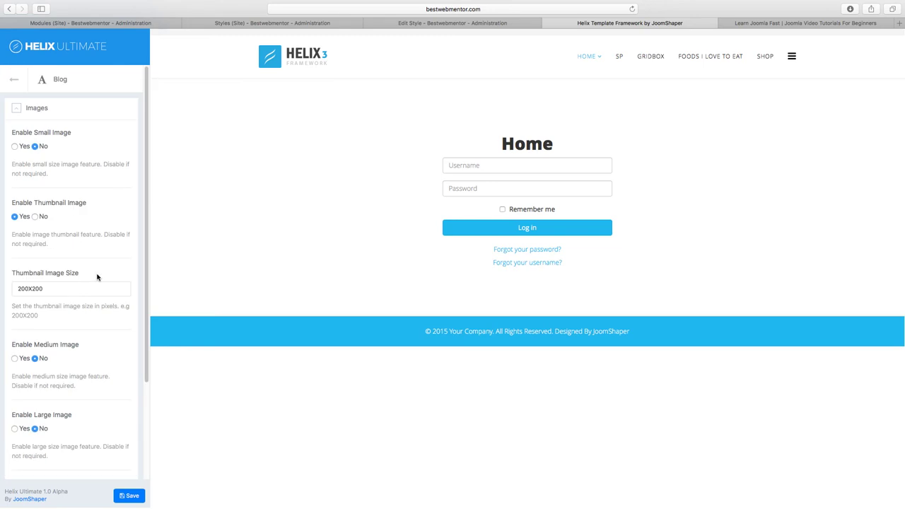
{"action": "scroll", "coordinate": [94, 258], "scroll_direction": "down", "scroll_amount": 4}
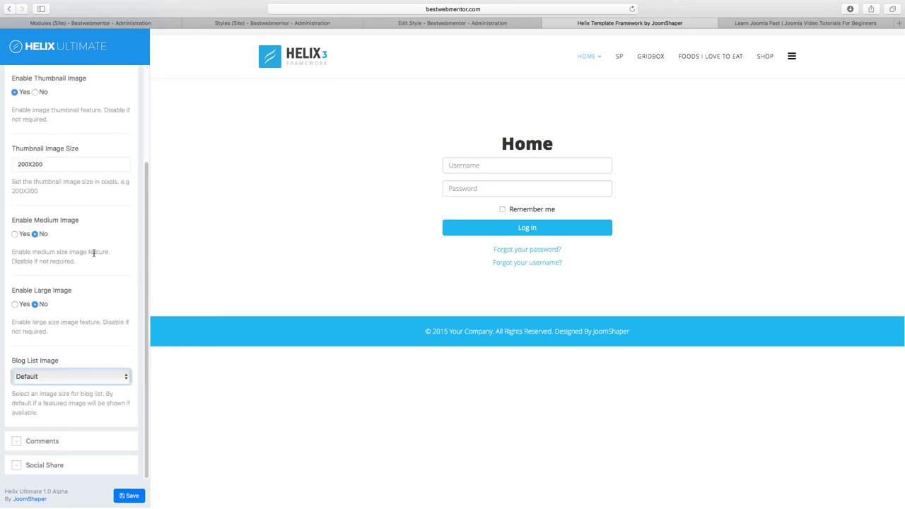
- View the Commenting Engine choices, keeping Disabled, check the Social Share option, and return to the main option list
{"action": "left_click", "coordinate": [70, 440]}
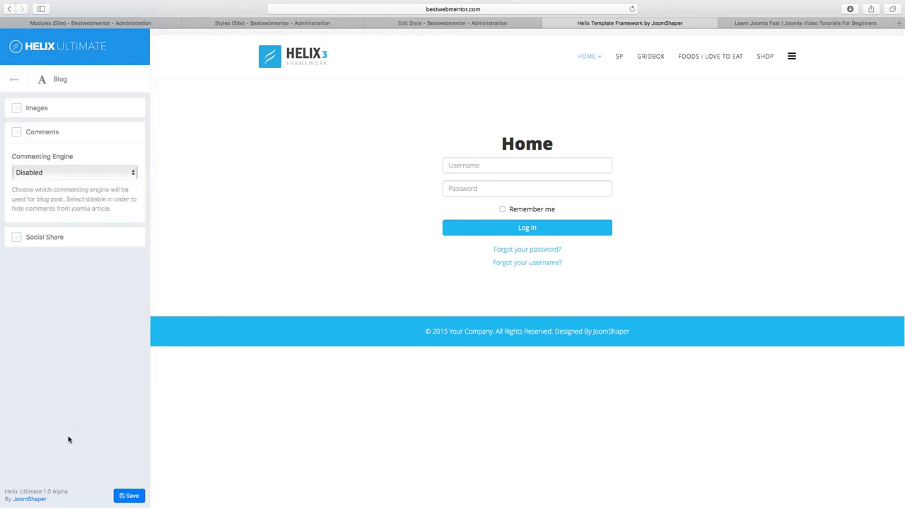
{"action": "left_click", "coordinate": [64, 173]}
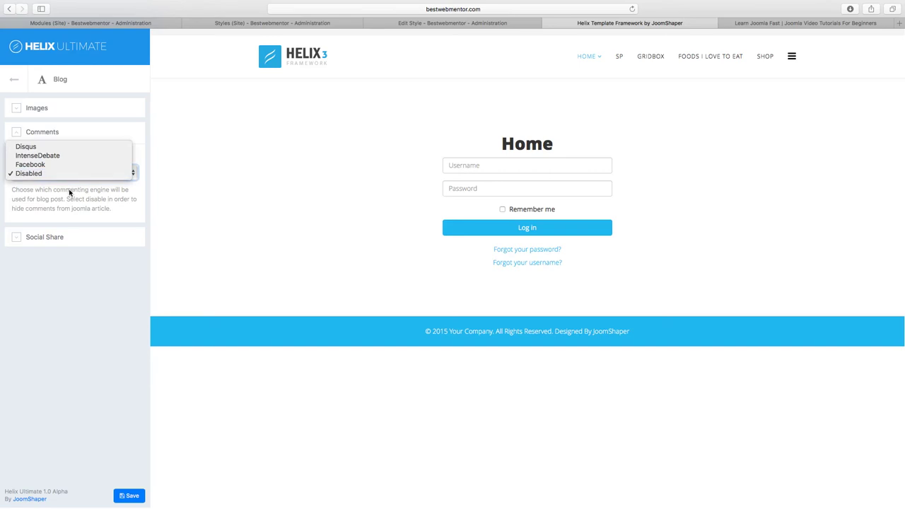
{"action": "left_click", "coordinate": [68, 189]}
{"action": "left_click", "coordinate": [59, 237]}
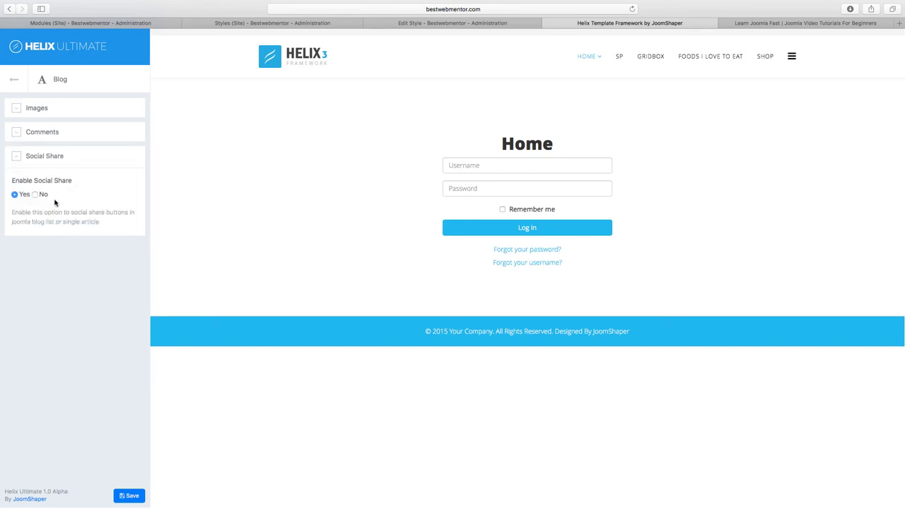
{"action": "left_click", "coordinate": [8, 84]}
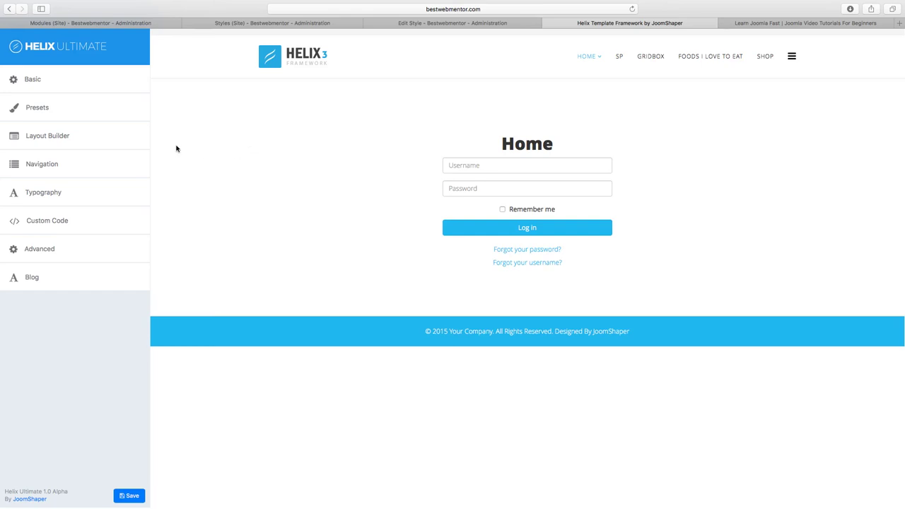
- Examine the Social Icons options in the Basic settings, including all the profile URL fields, and return to the main option list
{"action": "left_click", "coordinate": [29, 83]}
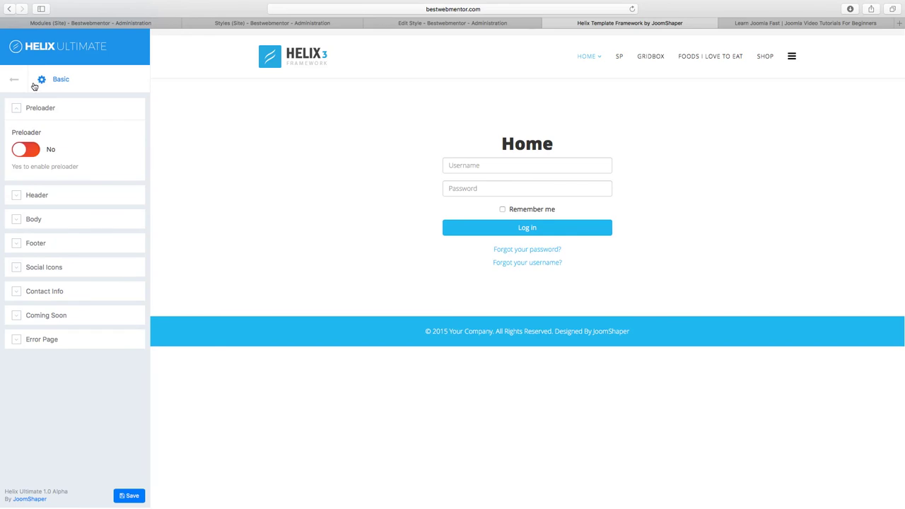
{"action": "left_click", "coordinate": [15, 267]}
{"action": "scroll", "coordinate": [84, 273], "scroll_direction": "down", "scroll_amount": 5}
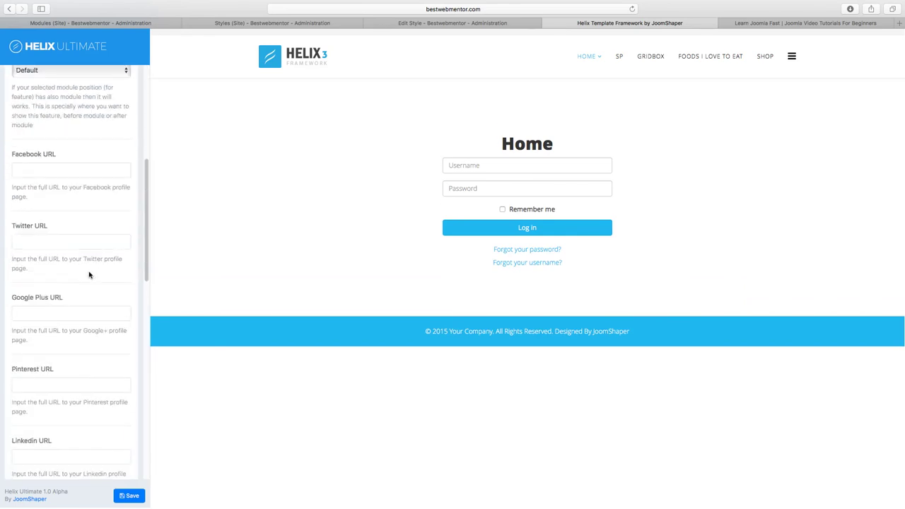
{"action": "scroll", "coordinate": [89, 274], "scroll_direction": "down", "scroll_amount": 8}
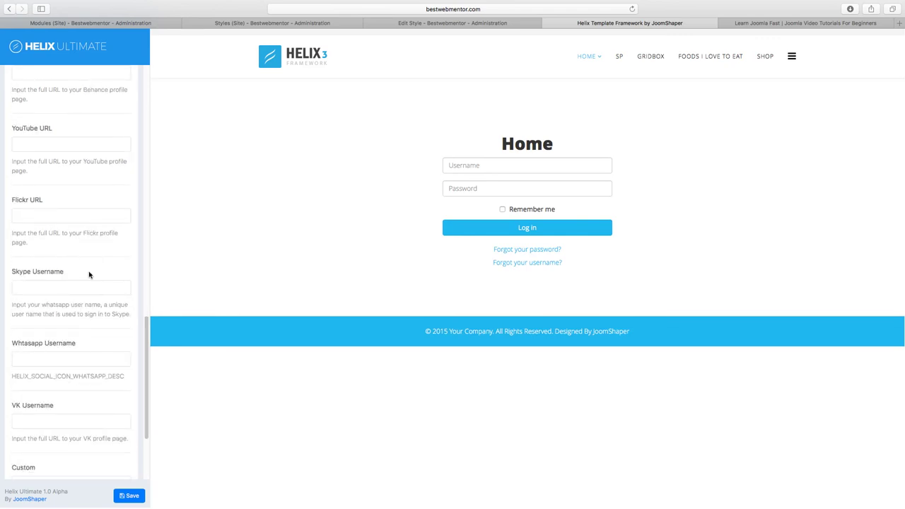
{"action": "scroll", "coordinate": [89, 272], "scroll_direction": "down", "scroll_amount": 3}
{"action": "scroll", "coordinate": [89, 274], "scroll_direction": "up", "scroll_amount": 15}
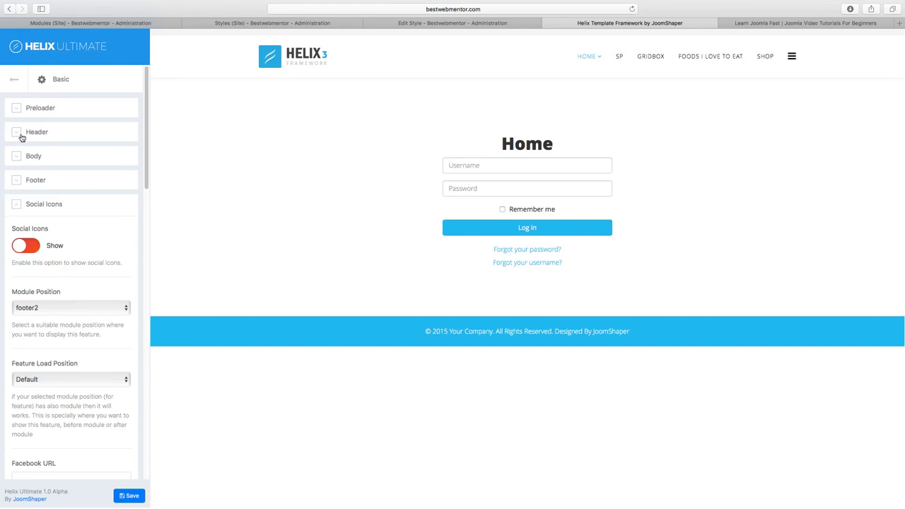
{"action": "left_click", "coordinate": [14, 81]}
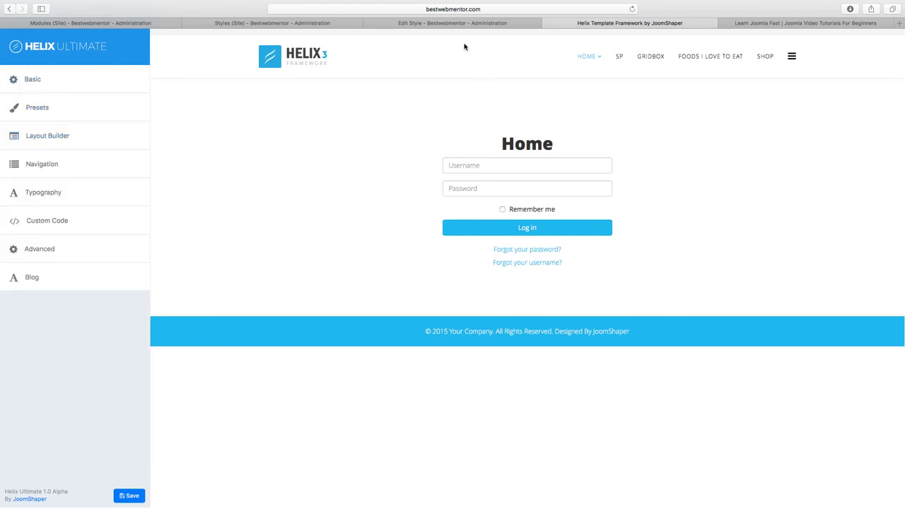
- Open the Home item of the Main Menu in the Joomla administration and show its Helix Megamenu Options
{"action": "left_click", "coordinate": [251, 23]}
{"action": "mouse_move", "coordinate": [115, 37]}
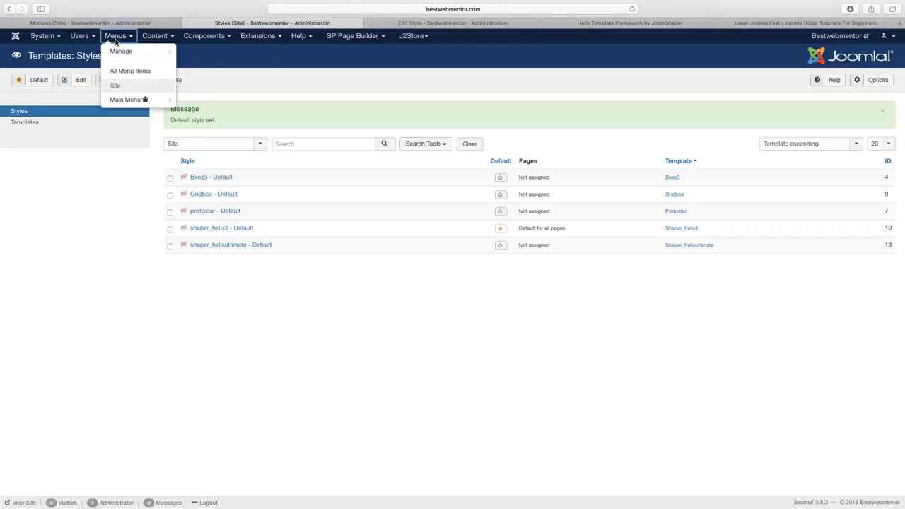
{"action": "left_click", "coordinate": [129, 54]}
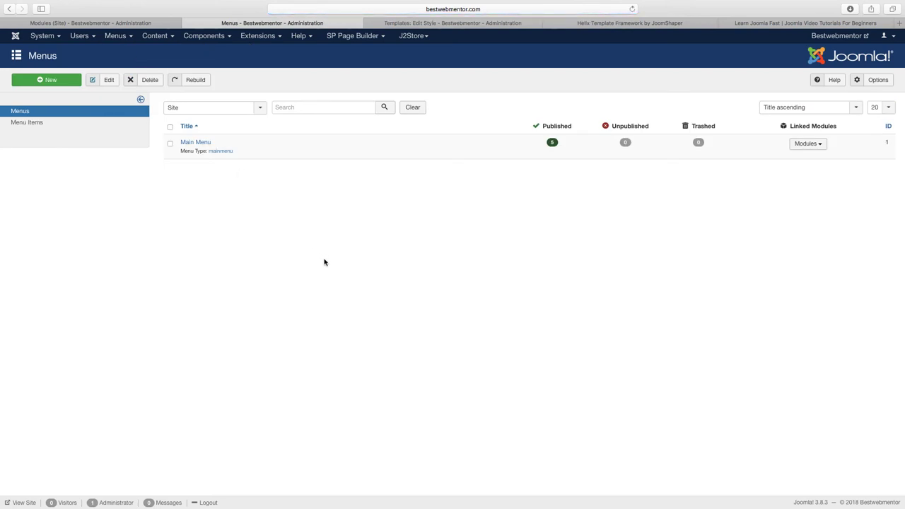
{"action": "left_click", "coordinate": [193, 144]}
{"action": "left_click", "coordinate": [236, 144]}
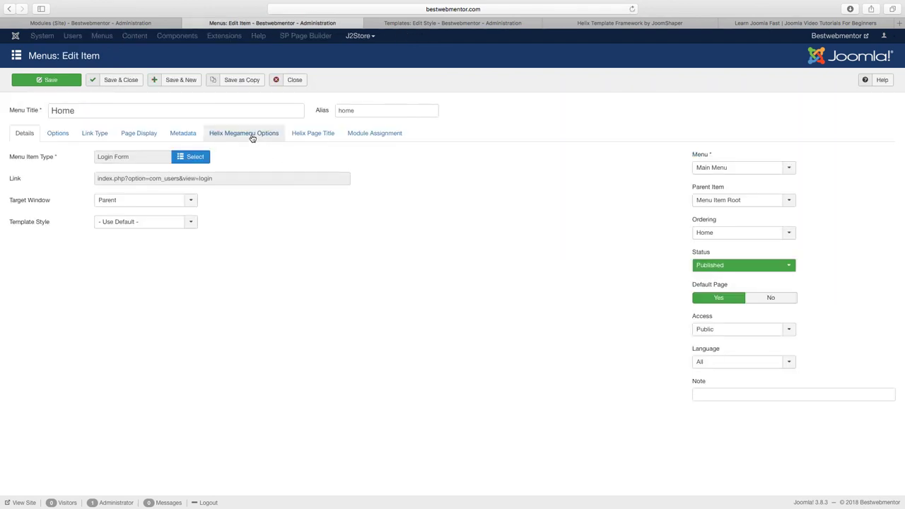
{"action": "left_click", "coordinate": [252, 137]}
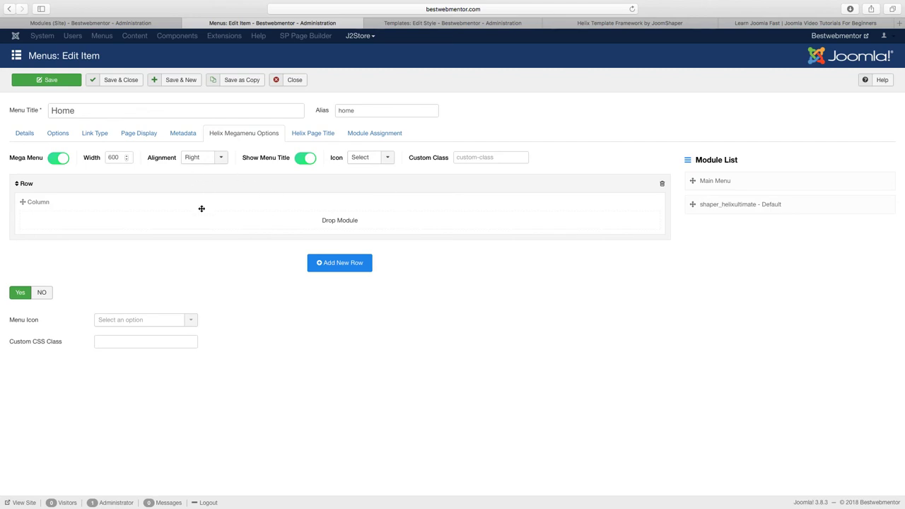
- View the column layouts offered for a new mega menu row and the Alignment choices, keeping Right
{"action": "left_click", "coordinate": [337, 268]}
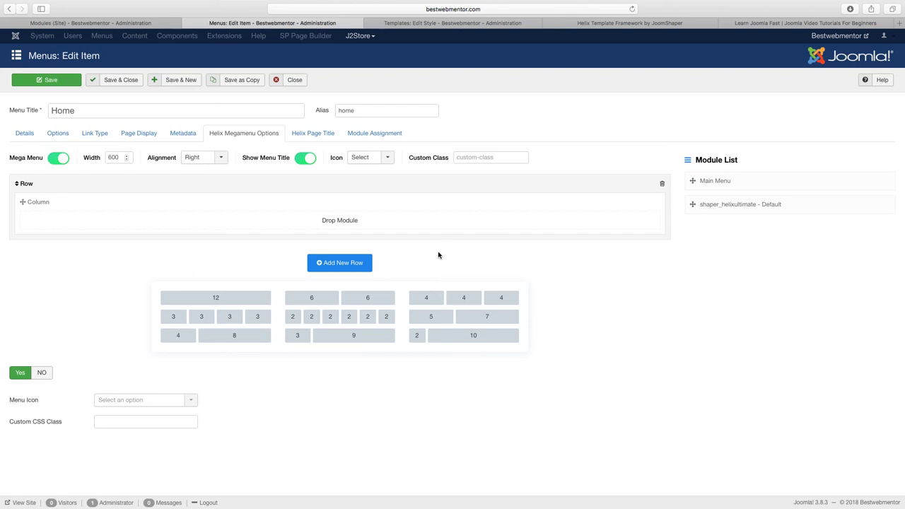
{"action": "left_click", "coordinate": [357, 264]}
{"action": "left_click", "coordinate": [359, 266]}
{"action": "left_click", "coordinate": [336, 263]}
{"action": "left_click", "coordinate": [219, 158]}
{"action": "left_click", "coordinate": [219, 159]}
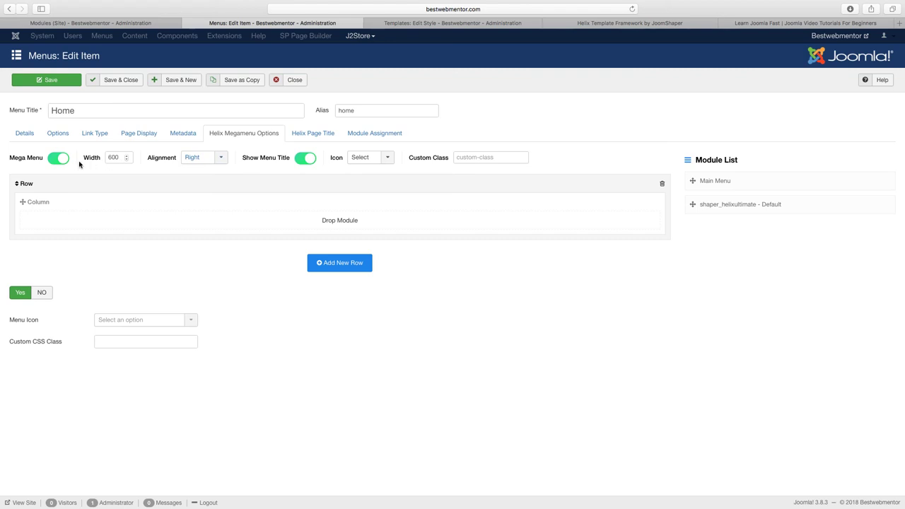
- Switch Mega Menu off, toggle Show Menu Title off and on again, and switch Mega Menu back on
{"action": "left_click", "coordinate": [57, 161]}
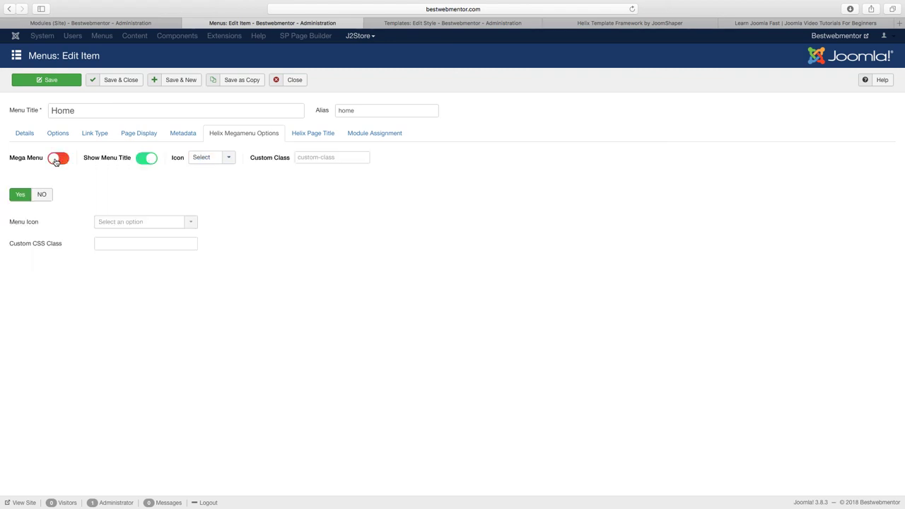
{"action": "left_click", "coordinate": [148, 162]}
{"action": "left_click", "coordinate": [148, 162]}
{"action": "left_click", "coordinate": [63, 162]}
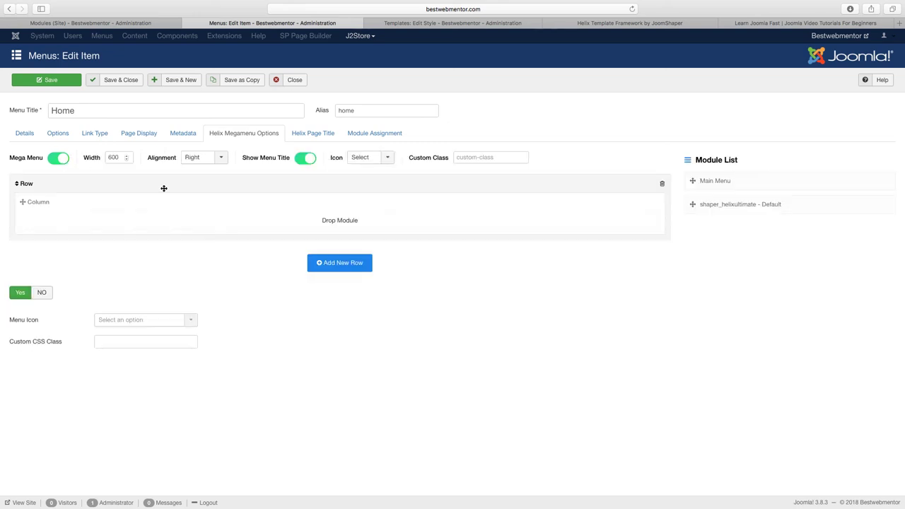
- Look through the Icon and Menu Icon choices without selecting any, and try moving the Main Menu module within the Module List
{"action": "left_click", "coordinate": [383, 159]}
{"action": "left_click_drag", "start_coordinate": [391, 185], "coordinate": [412, 300]}
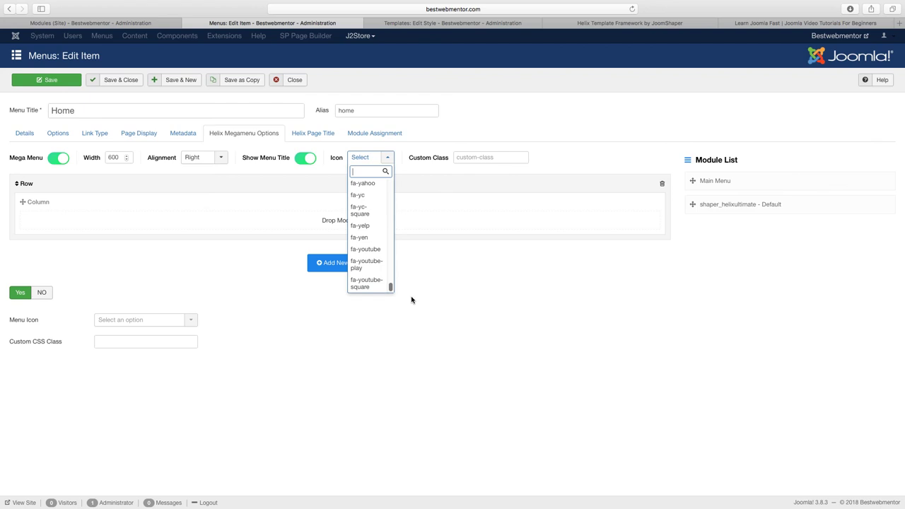
{"action": "left_click", "coordinate": [393, 163]}
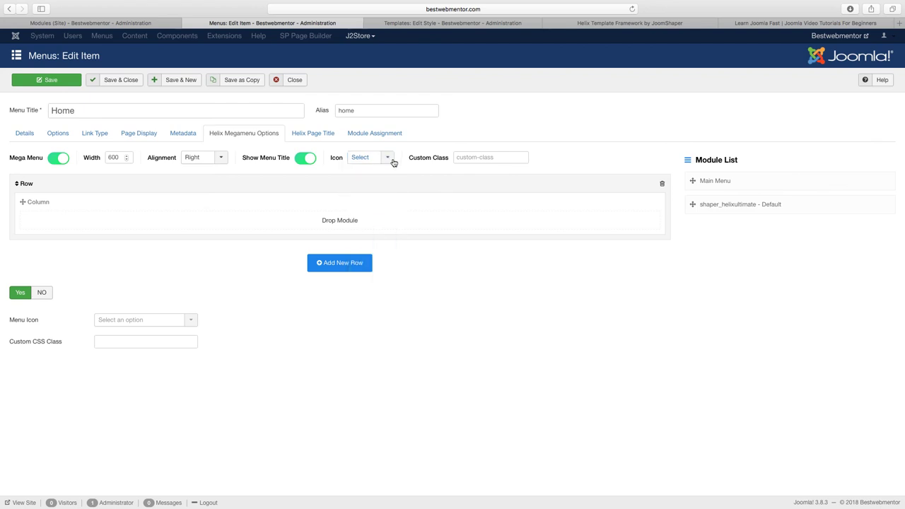
{"action": "left_click", "coordinate": [189, 322]}
{"action": "left_click", "coordinate": [215, 369]}
{"action": "left_click_drag", "start_coordinate": [707, 181], "coordinate": [729, 216]}
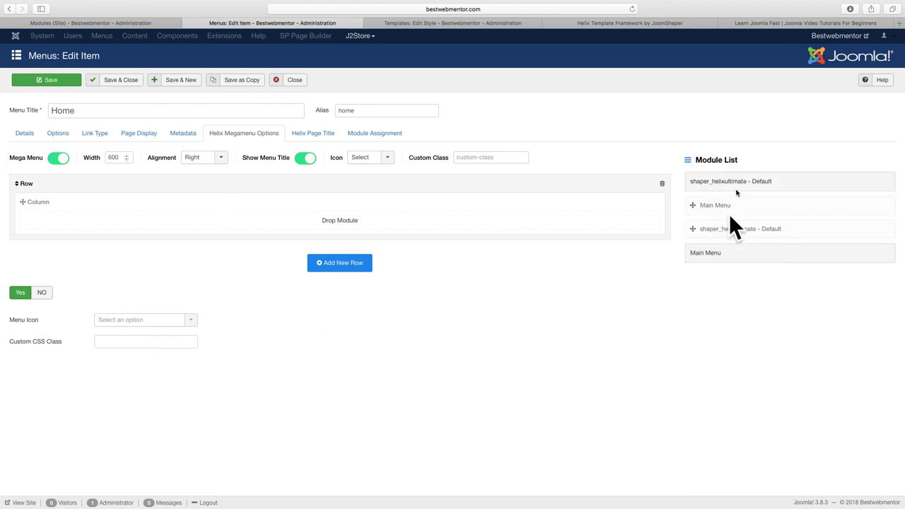
- Return to the Helix Ultimate template options and switch to the Learn Joomla Fast website
{"action": "left_click", "coordinate": [598, 24]}
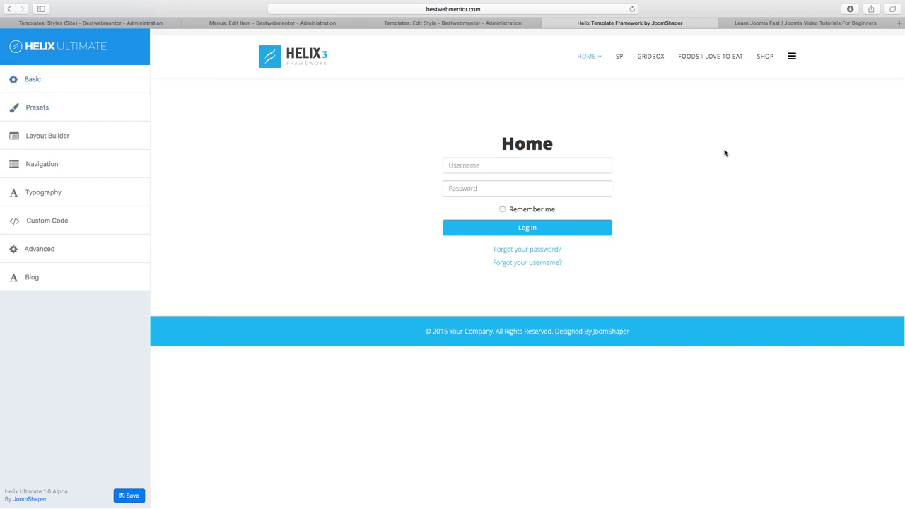
{"action": "left_click", "coordinate": [771, 27]}
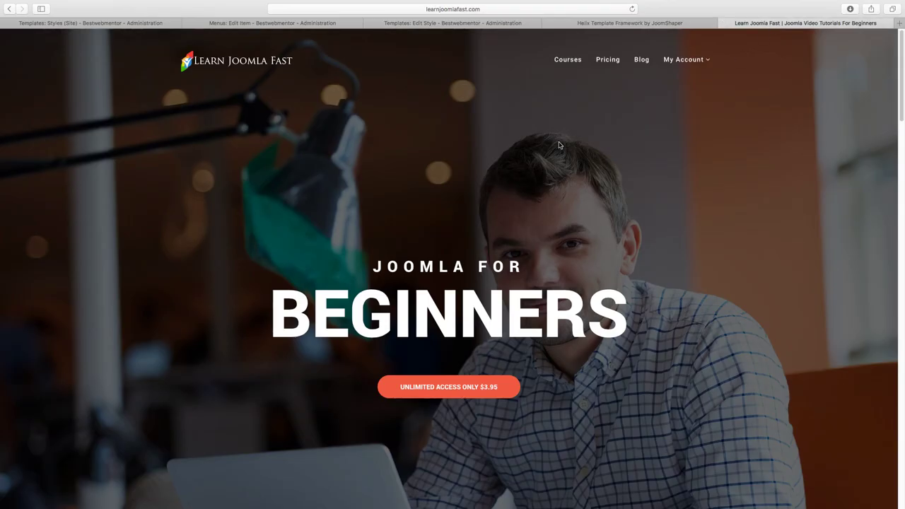